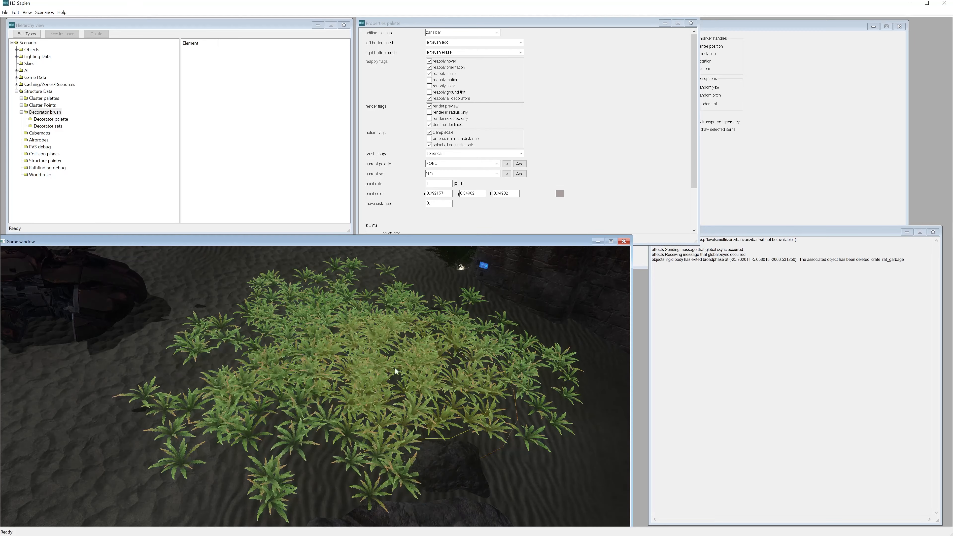
# Set the current set to NONE and the current palette to palette_0, and airbrush mixed plants onto the sand beside the vehicles
pyautogui.moveTo(395, 368)
pyautogui.mouseDown(button='middle')
pyautogui.moveTo(487, 308)
pyautogui.moveTo(442, 406)
pyautogui.moveTo(417, 362)
pyautogui.moveTo(403, 385)
pyautogui.moveTo(364, 348)
pyautogui.mouseUp(button='middle')
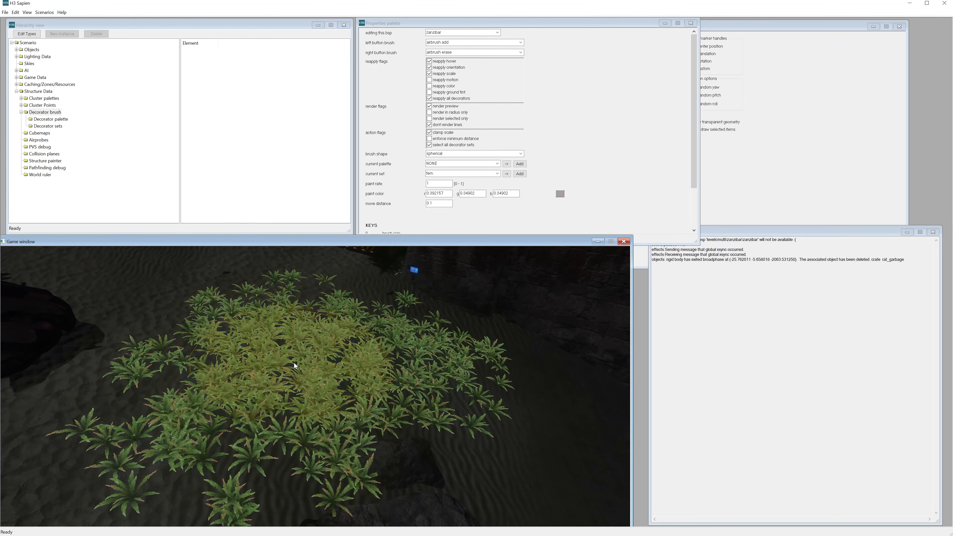
pyautogui.moveTo(294, 363)
pyautogui.mouseDown(button='middle')
pyautogui.moveTo(280, 308)
pyautogui.moveTo(325, 302)
pyautogui.moveTo(325, 287)
pyautogui.mouseUp(button='middle')
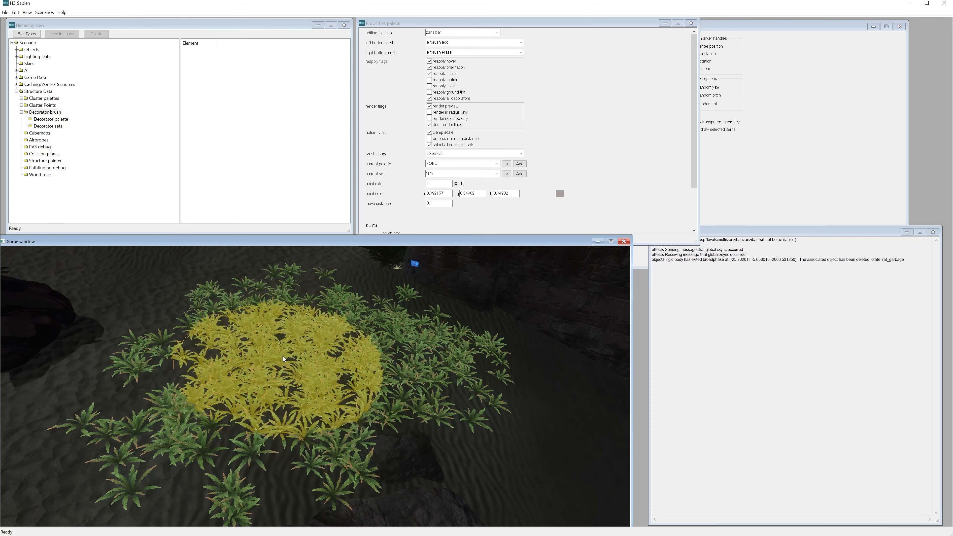
pyautogui.click(434, 174)
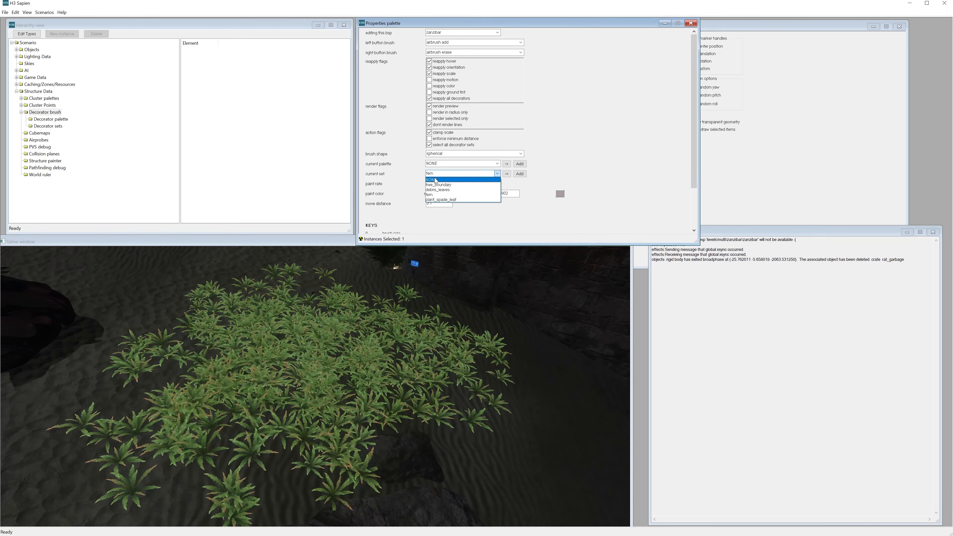
pyautogui.click(436, 180)
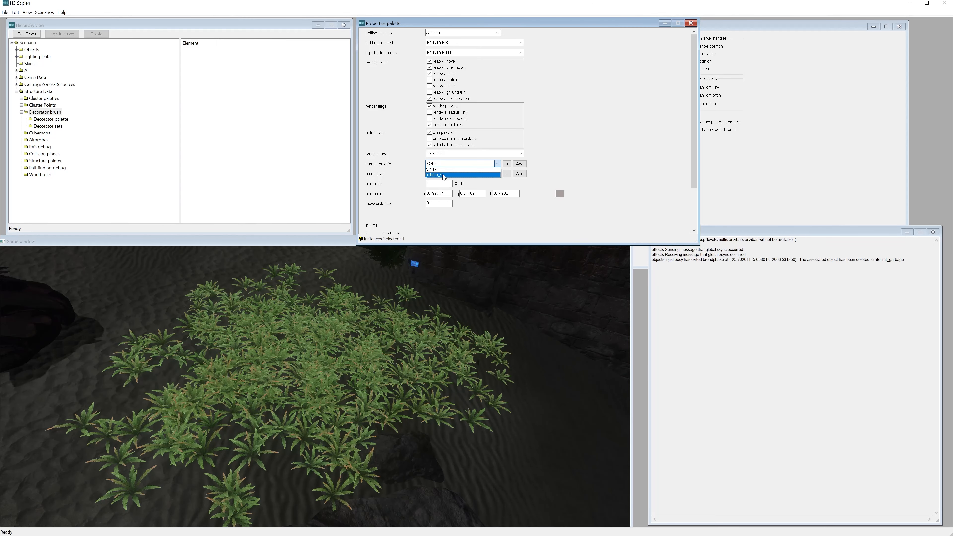
pyautogui.click(443, 175)
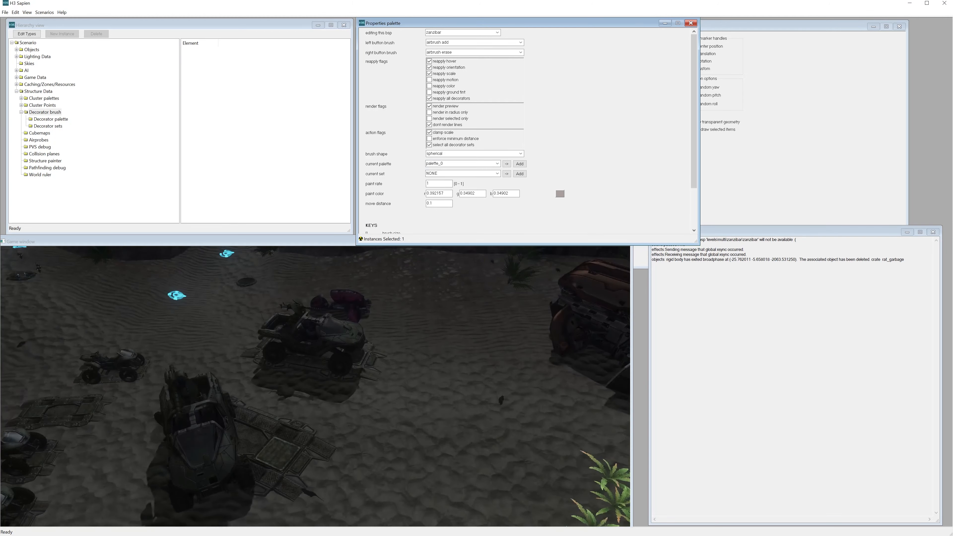
pyautogui.moveTo(449, 305)
pyautogui.mouseDown()
pyautogui.moveTo(390, 462)
pyautogui.moveTo(396, 439)
pyautogui.mouseUp()
pyautogui.moveTo(396, 439); pyautogui.dragTo(432, 465, button='middle')
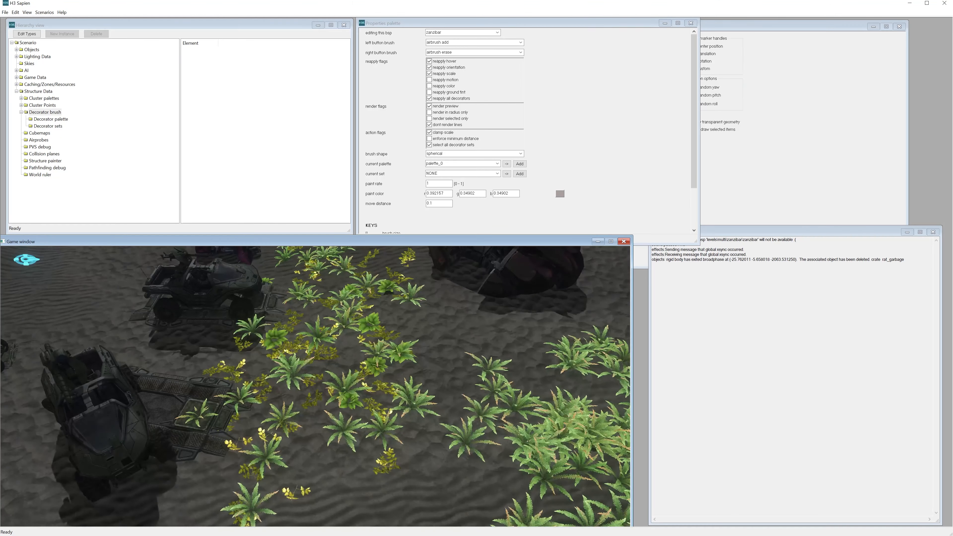
pyautogui.moveTo(396, 439)
pyautogui.mouseDown(button='middle')
pyautogui.moveTo(358, 473)
pyautogui.moveTo(255, 484)
pyautogui.moveTo(362, 475)
pyautogui.moveTo(424, 431)
pyautogui.moveTo(420, 409)
pyautogui.moveTo(348, 424)
pyautogui.moveTo(394, 394)
pyautogui.moveTo(415, 401)
pyautogui.moveTo(416, 390)
pyautogui.moveTo(417, 437)
pyautogui.mouseUp(button='middle')
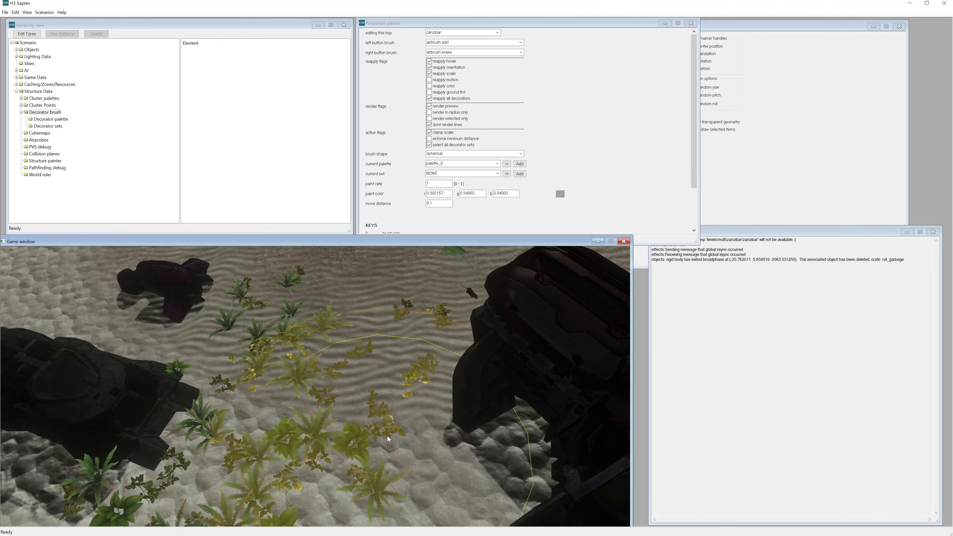
# Walk through the painted plants in first-person play mode to examine them up close, and return to editing
pyautogui.press('Tab')
pyautogui.press('w')
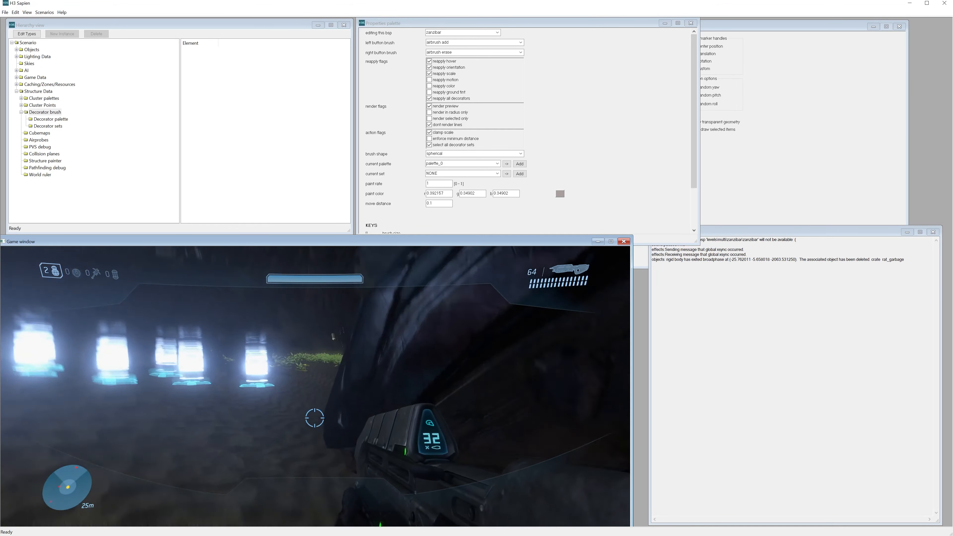
pyautogui.press('w')
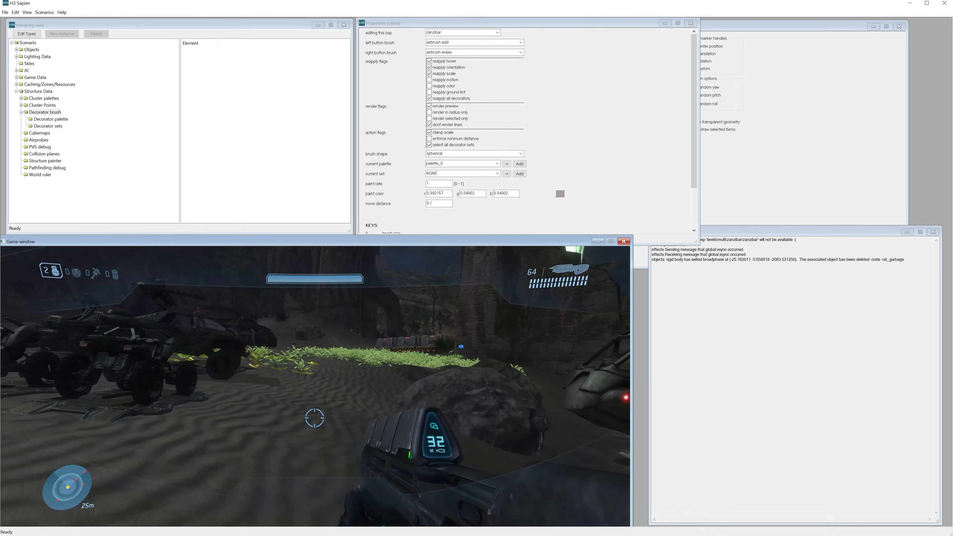
pyautogui.press('w')
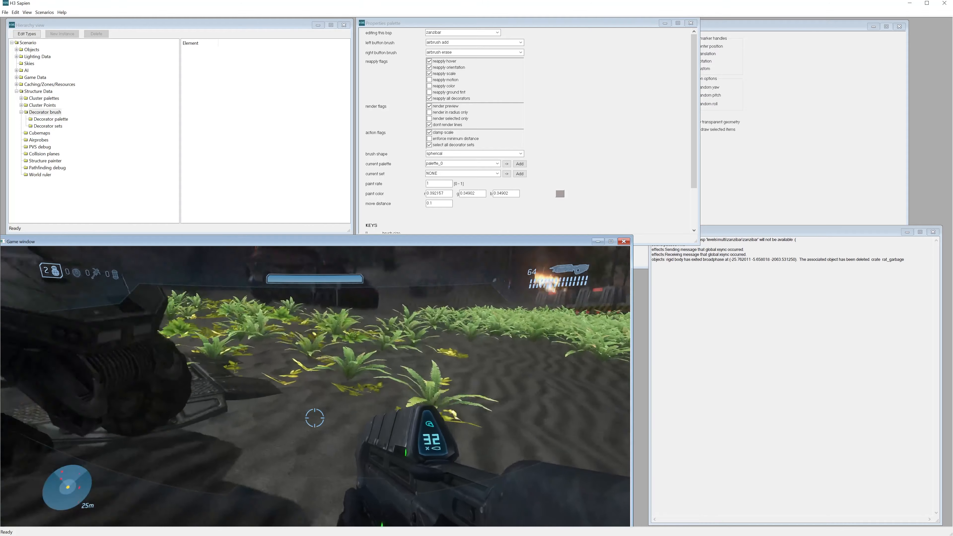
pyautogui.press('w')
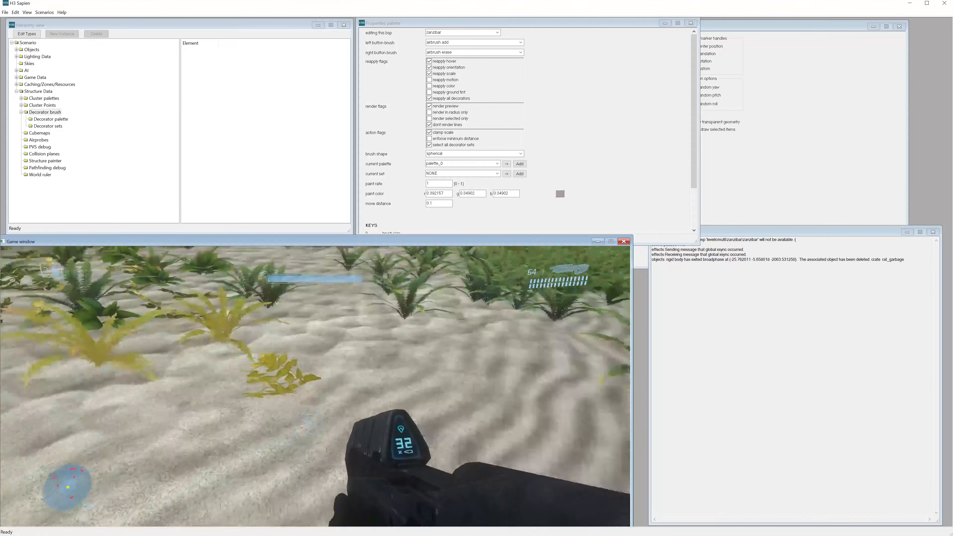
pyautogui.press('w')
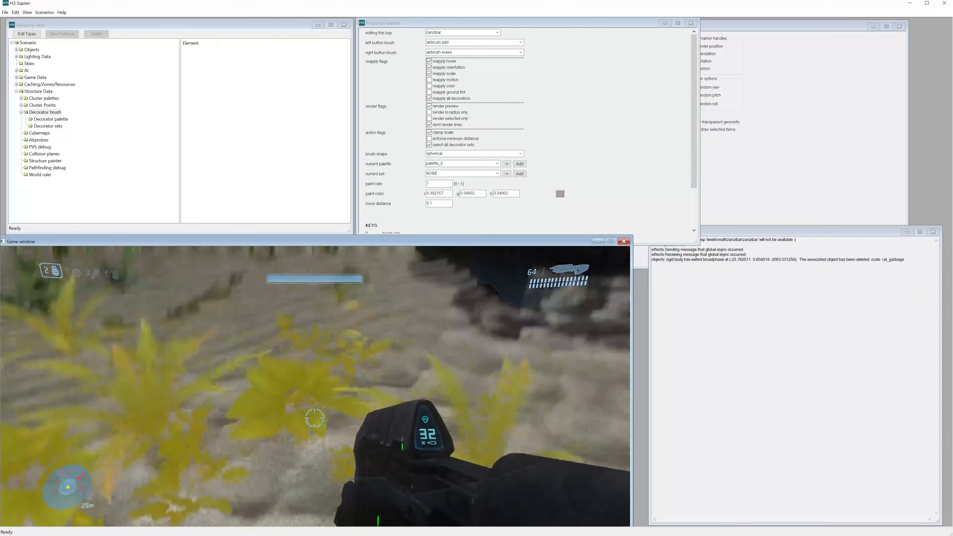
pyautogui.press('w')
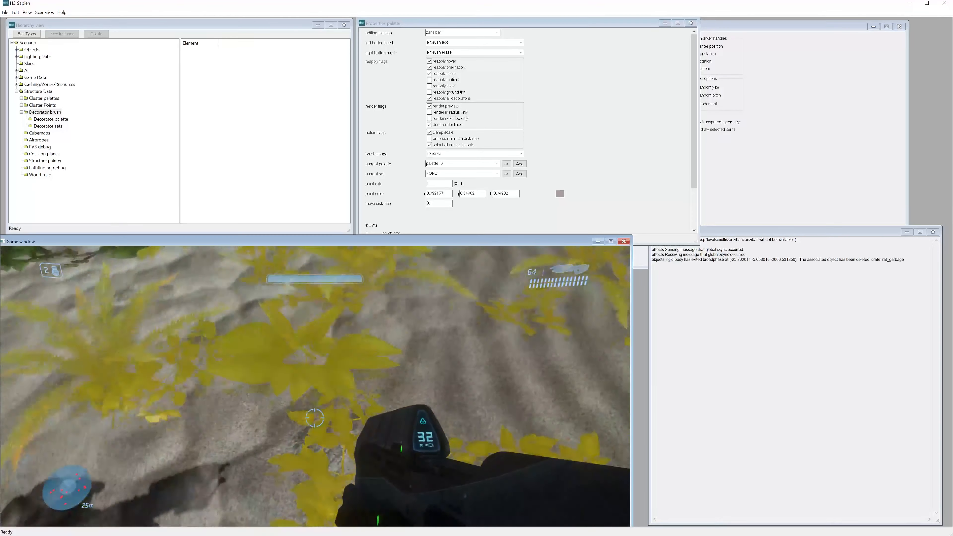
pyautogui.press('w')
pyautogui.press('Tab')
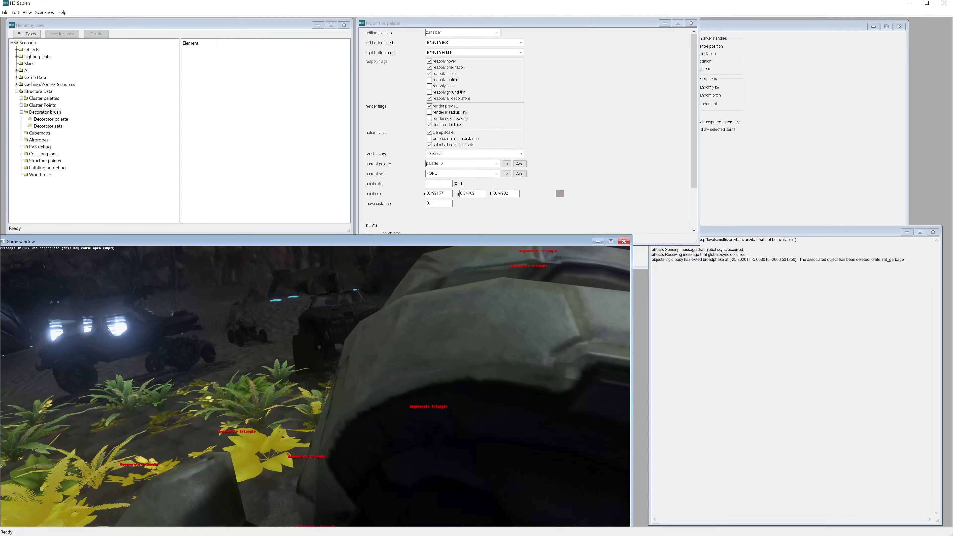
# Airbrush a patch of palette plants onto the sand between the overturned wreck and the boulder near the crates
pyautogui.press('w')
pyautogui.moveTo(315, 387); pyautogui.dragTo(383, 353, button='middle')
pyautogui.moveTo(317, 305); pyautogui.dragTo(316, 306)
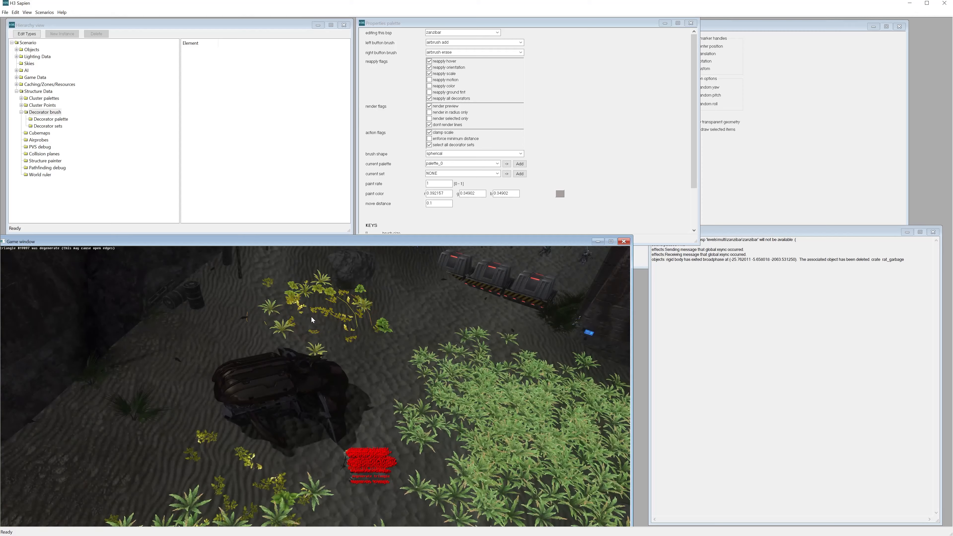
# Set the paint rate to 0.1 and airbrush sparse plants onto the sand beside the overturned wreck
pyautogui.click(433, 190)
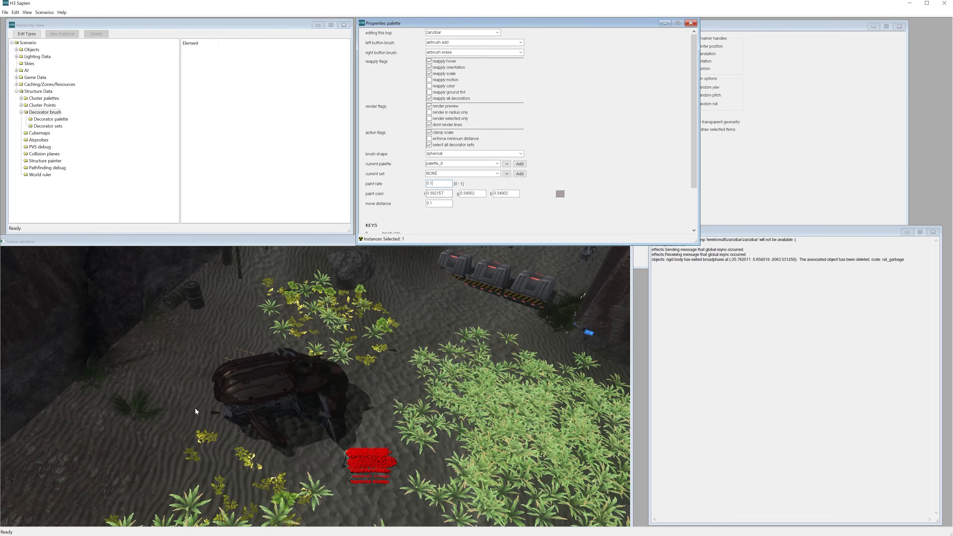
pyautogui.moveTo(195, 407)
pyautogui.mouseDown()
pyautogui.moveTo(160, 440)
pyautogui.moveTo(155, 403)
pyautogui.mouseUp()
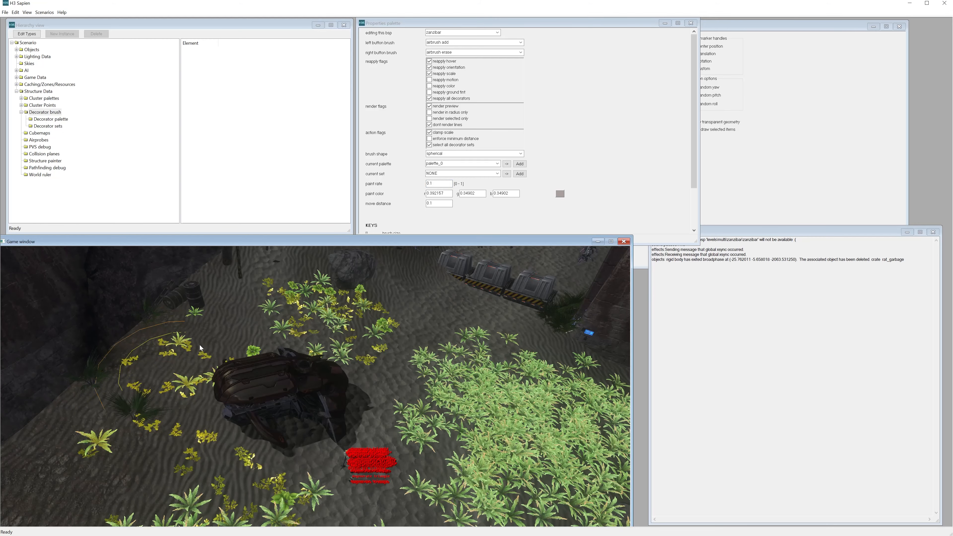
pyautogui.moveTo(199, 345)
pyautogui.mouseDown()
pyautogui.moveTo(155, 408)
pyautogui.moveTo(195, 361)
pyautogui.mouseUp()
pyautogui.moveTo(195, 361); pyautogui.dragTo(263, 344, button='middle')
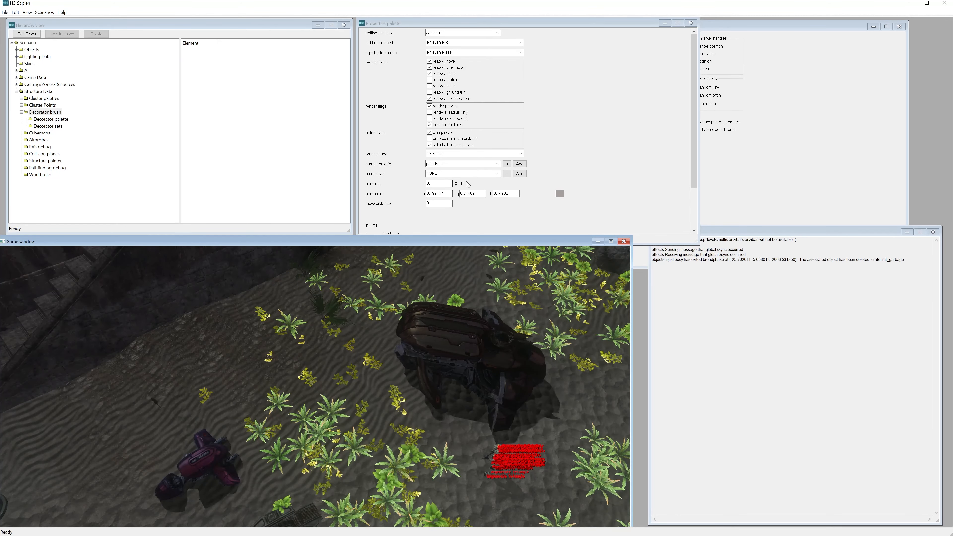
# Set the paint rate to 1 and airbrush dense plants along the sand between the wreck and the cliff
pyautogui.click(436, 183)
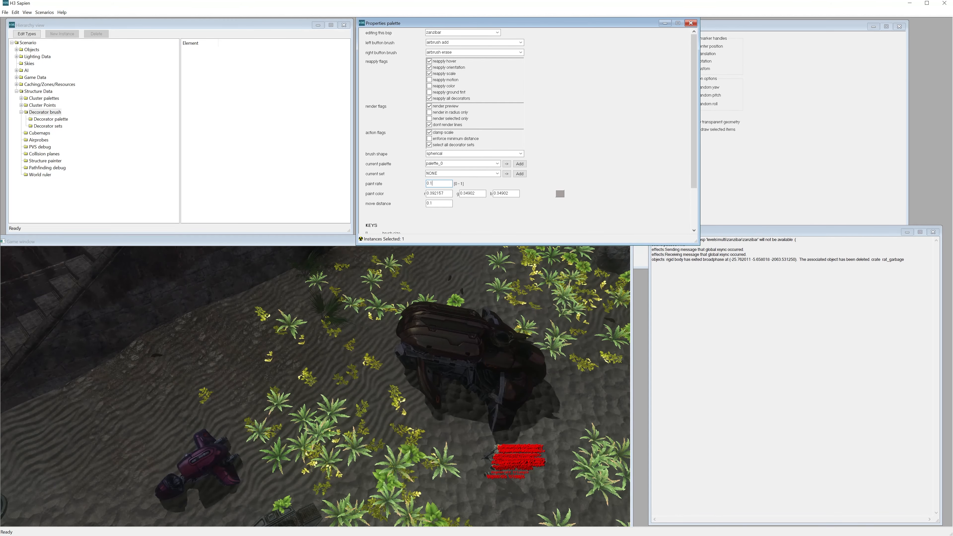
pyautogui.doubleClick(429, 184)
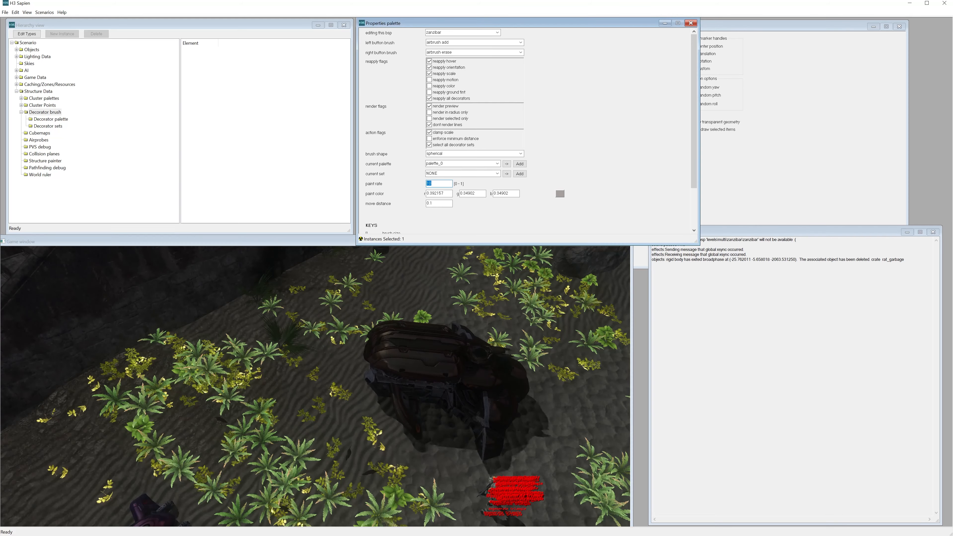
pyautogui.moveTo(203, 419)
pyautogui.mouseDown()
pyautogui.moveTo(242, 391)
pyautogui.moveTo(210, 430)
pyautogui.moveTo(218, 387)
pyautogui.moveTo(234, 409)
pyautogui.moveTo(304, 412)
pyautogui.moveTo(356, 307)
pyautogui.mouseUp()
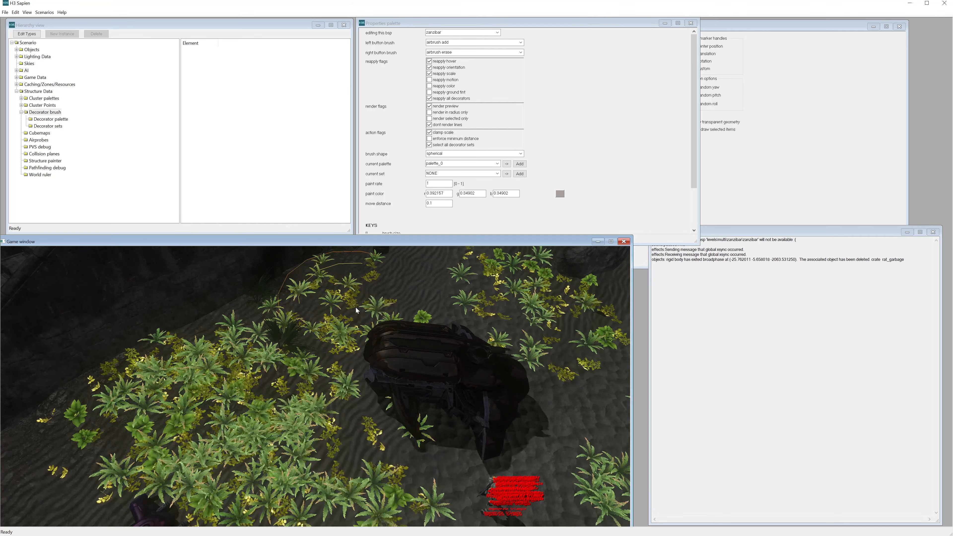
pyautogui.moveTo(297, 355)
pyautogui.mouseDown()
pyautogui.moveTo(322, 448)
pyautogui.moveTo(250, 412)
pyautogui.mouseUp()
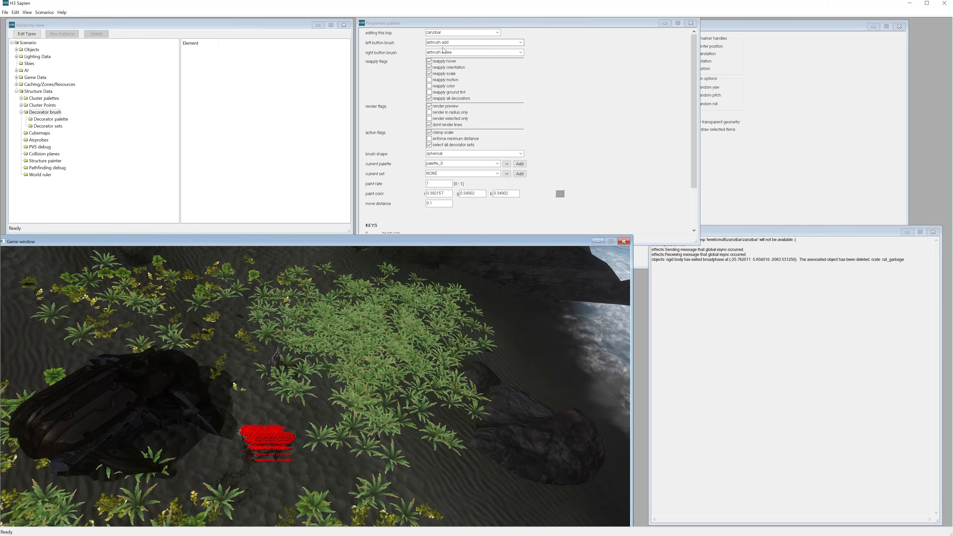
# Set the left button brush to airbrush color and choose a dark grey paint color with PC RGB values of 39
pyautogui.click(444, 45)
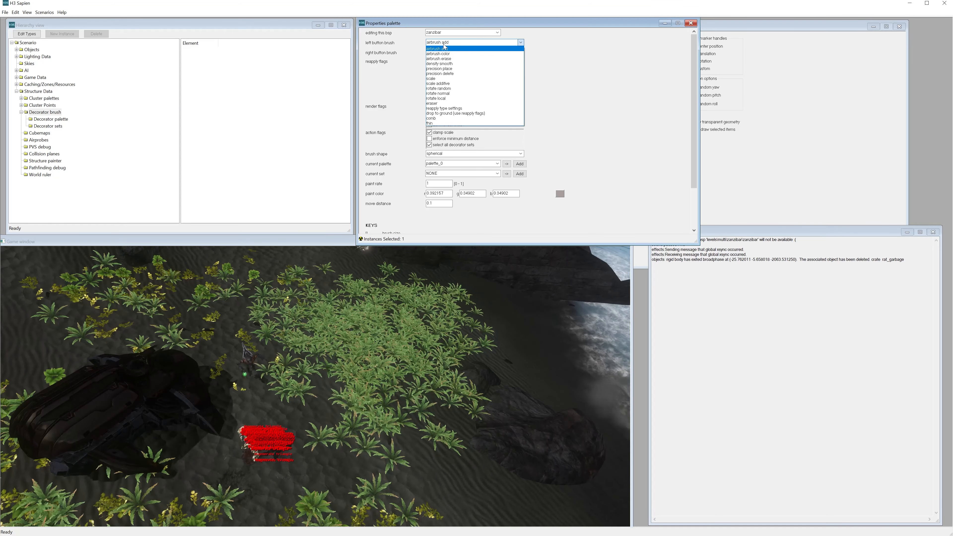
pyautogui.click(450, 55)
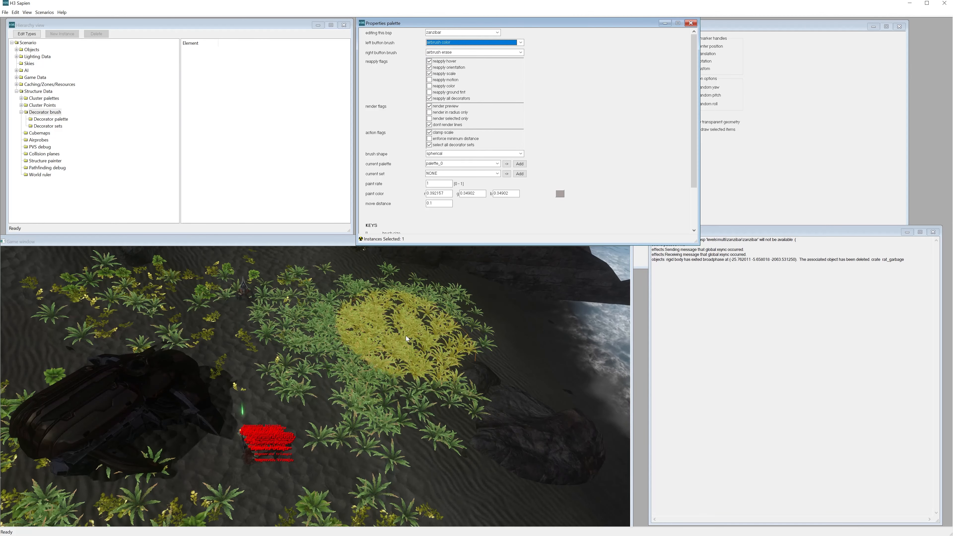
pyautogui.moveTo(409, 320); pyautogui.dragTo(409, 334, button='middle')
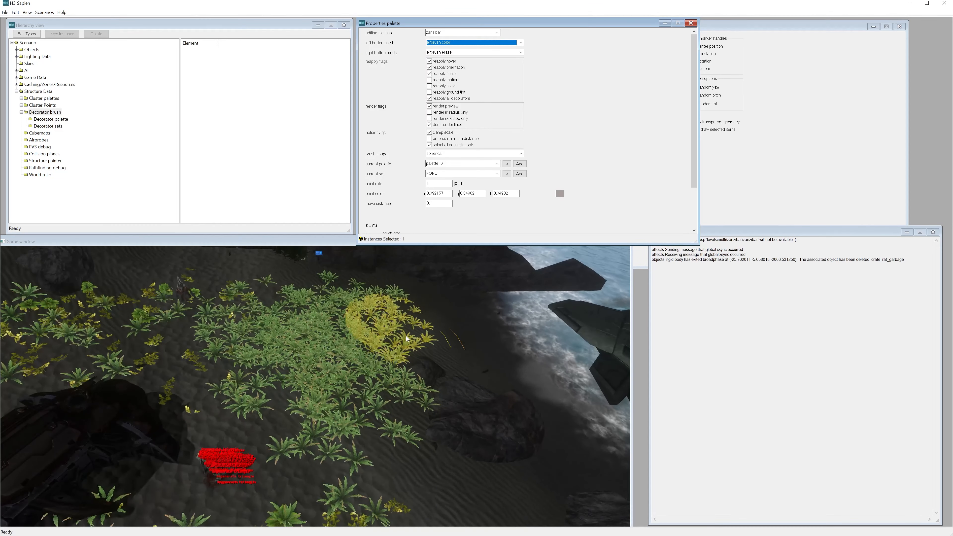
pyautogui.click(559, 194)
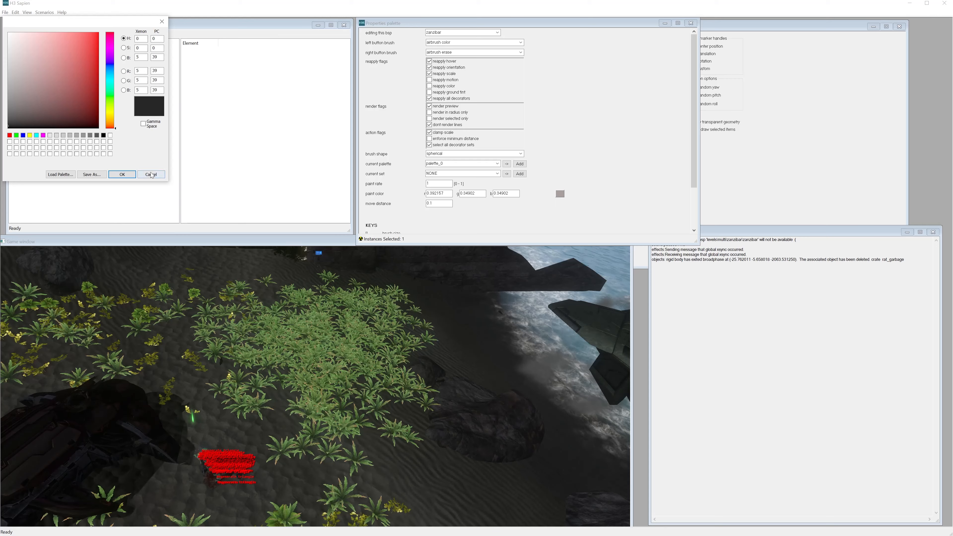
pyautogui.click(122, 174)
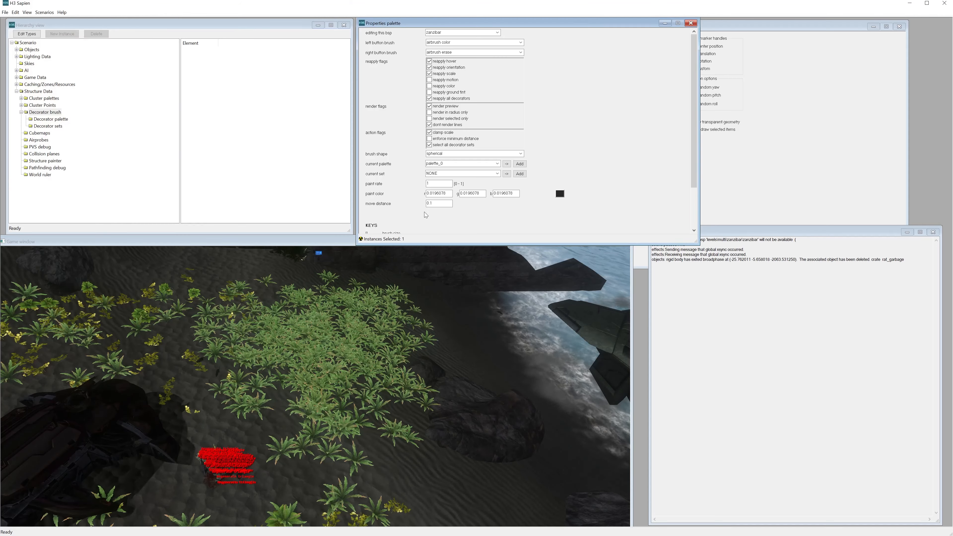
# Set the paint rate to 0.1 and airbrush the dark grey color over the fern patch near the shore
pyautogui.moveTo(420, 321); pyautogui.dragTo(419, 319, button='middle')
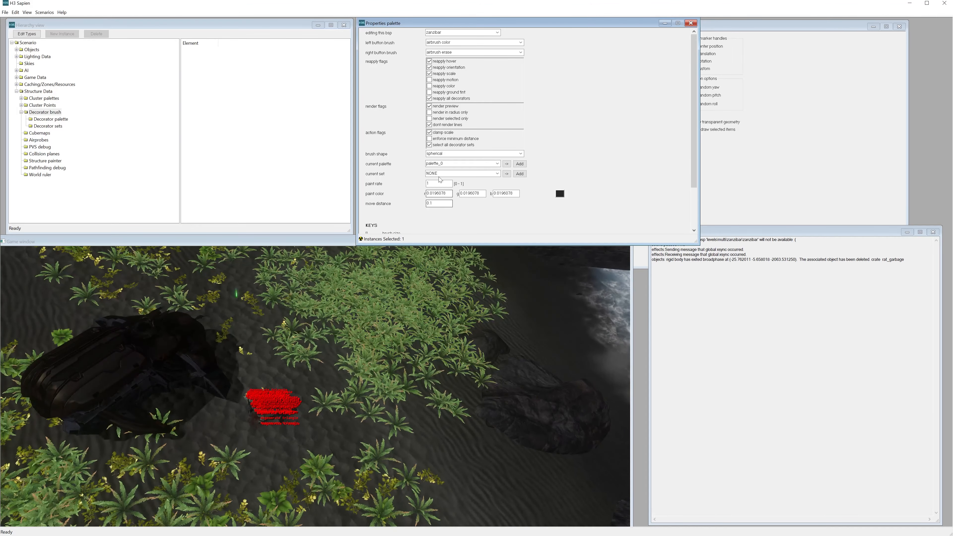
pyautogui.write('0.')
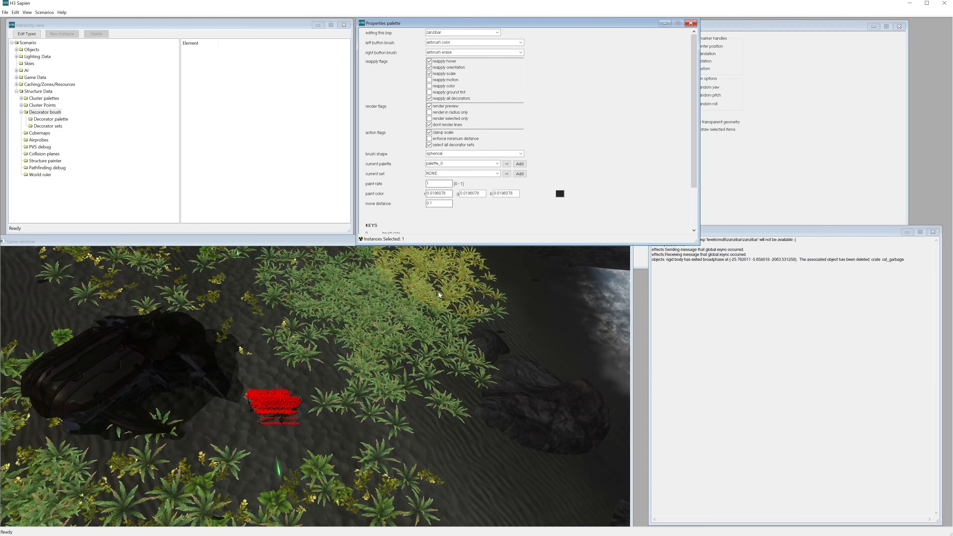
pyautogui.moveTo(431, 334); pyautogui.dragTo(430, 336, button='middle')
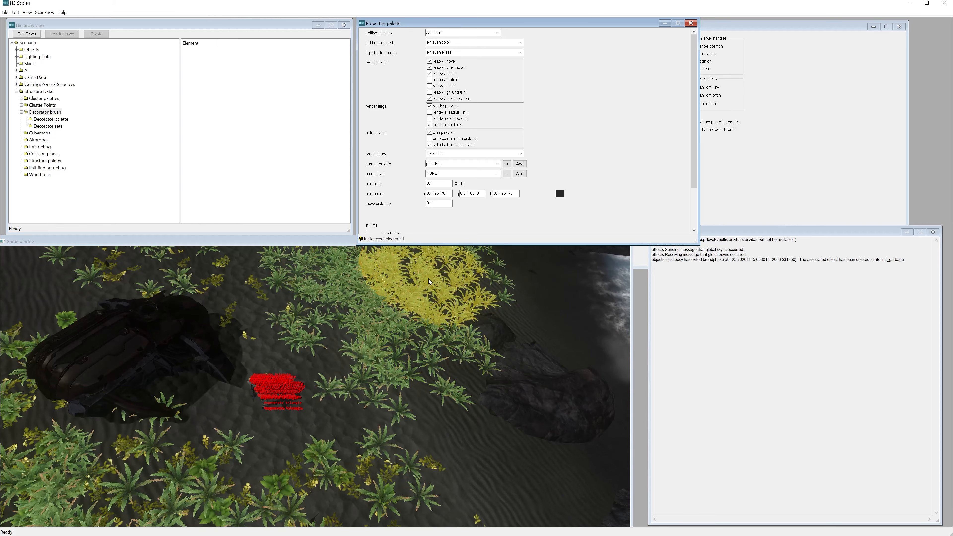
pyautogui.moveTo(428, 279)
pyautogui.mouseDown(button='middle')
pyautogui.moveTo(392, 260)
pyautogui.moveTo(430, 272)
pyautogui.moveTo(433, 262)
pyautogui.moveTo(419, 278)
pyautogui.moveTo(433, 269)
pyautogui.moveTo(432, 251)
pyautogui.moveTo(402, 251)
pyautogui.moveTo(427, 278)
pyautogui.mouseUp(button='middle')
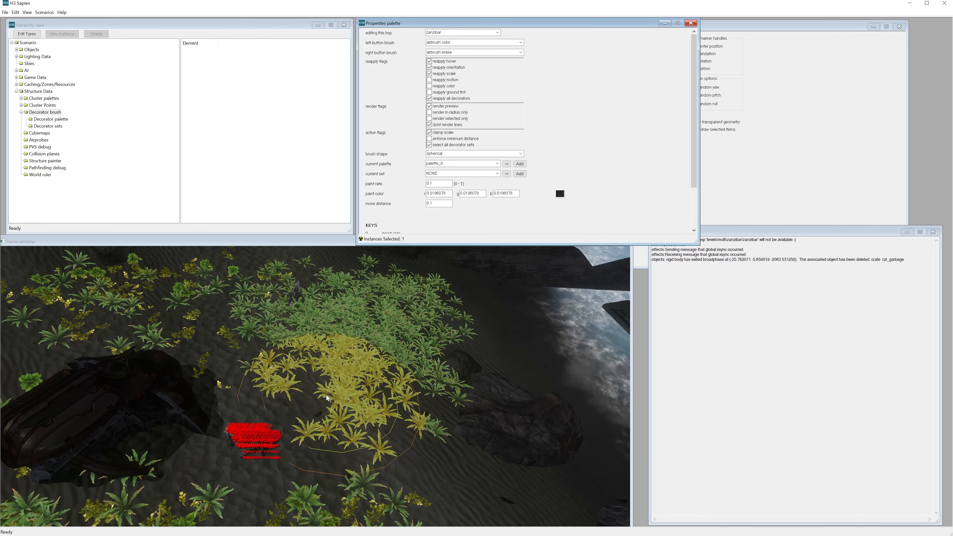
pyautogui.moveTo(326, 395); pyautogui.dragTo(434, 415)
pyautogui.moveTo(442, 386); pyautogui.dragTo(487, 261, button='middle')
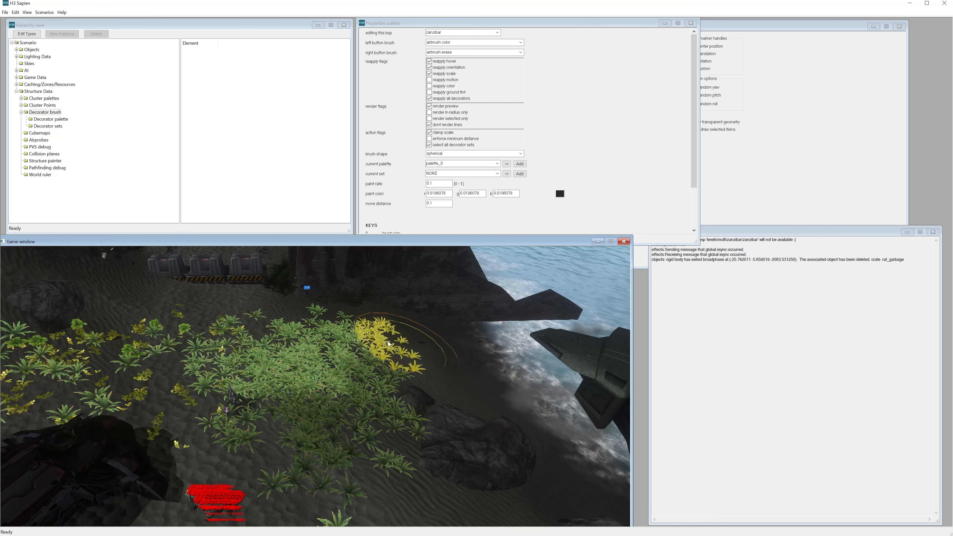
# Change the paint color to pure red (255, 0, 0) and airbrush it over the dense fern patch
pyautogui.click(561, 194)
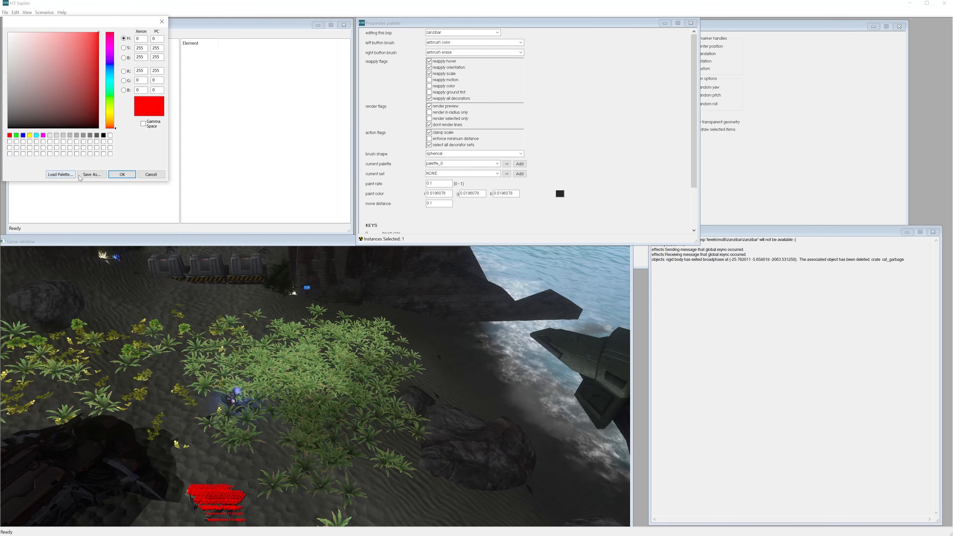
pyautogui.click(122, 174)
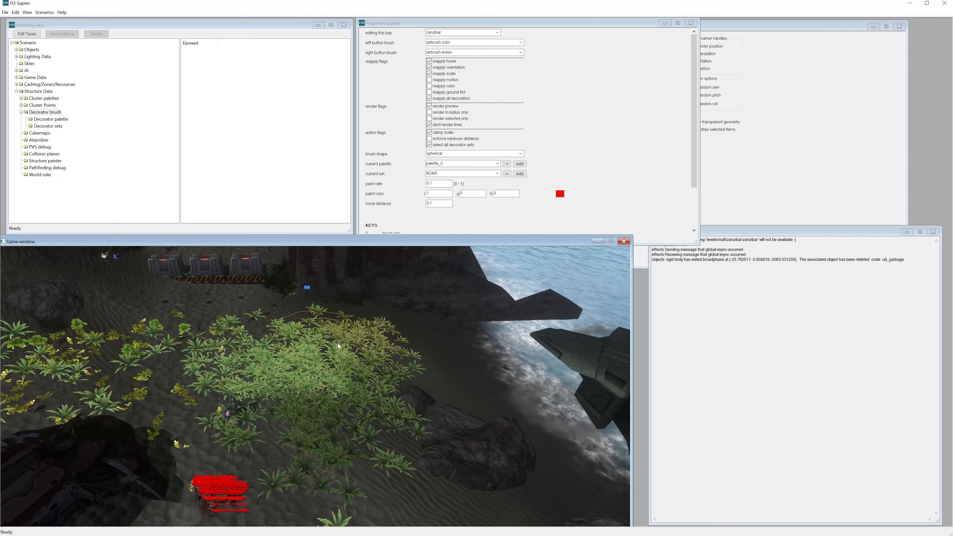
pyautogui.moveTo(337, 343)
pyautogui.mouseDown()
pyautogui.moveTo(249, 342)
pyautogui.moveTo(342, 351)
pyautogui.moveTo(219, 387)
pyautogui.moveTo(377, 420)
pyautogui.moveTo(319, 383)
pyautogui.moveTo(484, 355)
pyautogui.moveTo(315, 346)
pyautogui.moveTo(434, 330)
pyautogui.mouseUp()
pyautogui.moveTo(434, 330); pyautogui.dragTo(452, 348, button='middle')
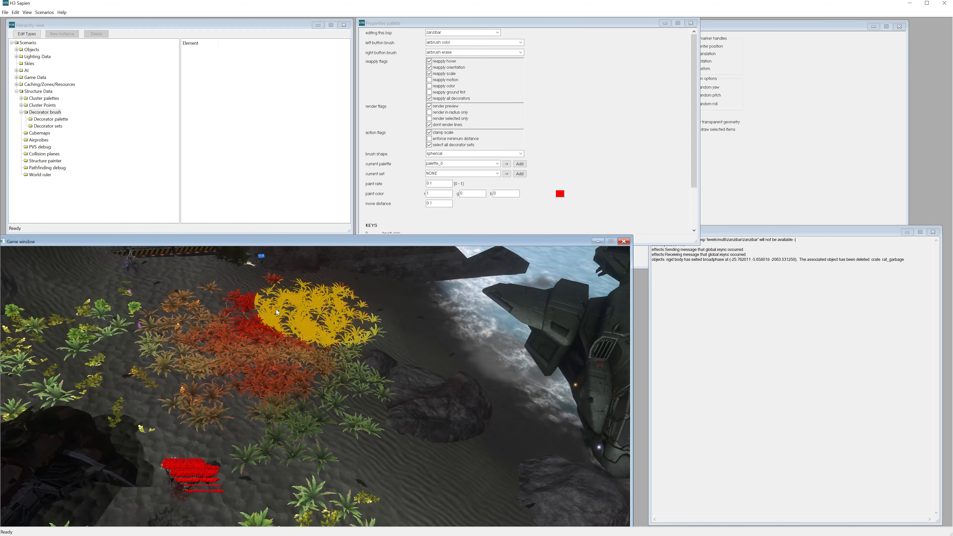
# Change the paint color to yellow (r about 0.82, g about 0.70, b 0) and airbrush it over the red fern patch
pyautogui.click(287, 318)
pyautogui.click(560, 194)
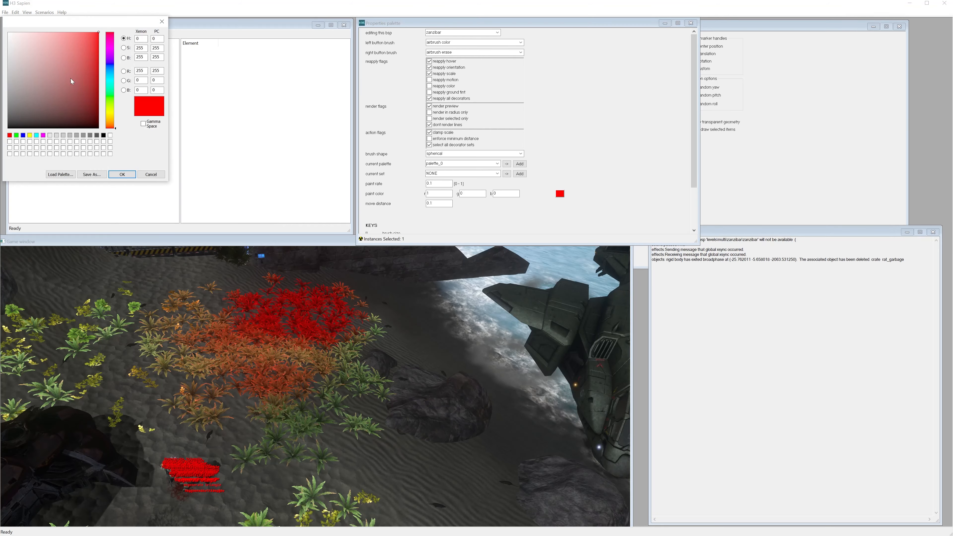
pyautogui.click(110, 114)
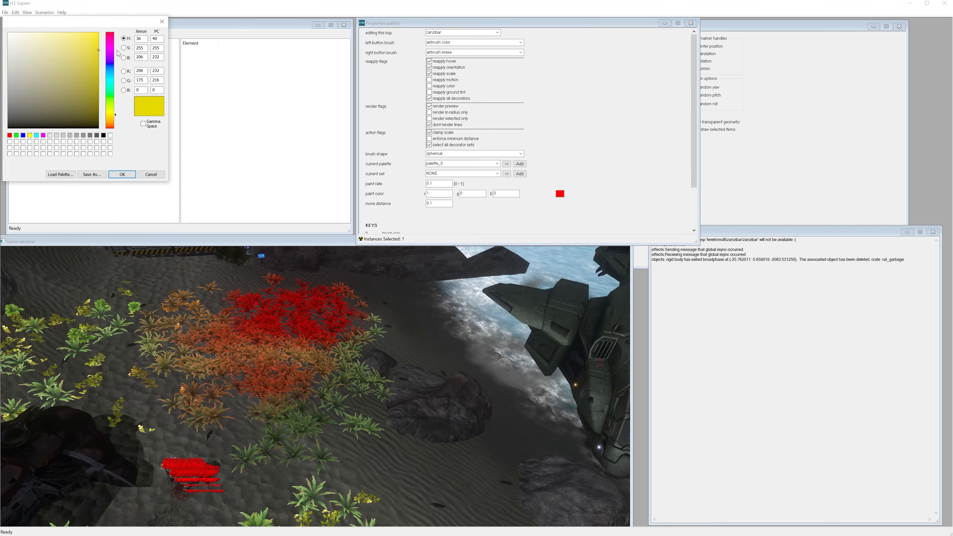
pyautogui.click(122, 175)
pyautogui.moveTo(296, 298)
pyautogui.mouseDown()
pyautogui.moveTo(310, 327)
pyautogui.moveTo(191, 370)
pyautogui.moveTo(272, 368)
pyautogui.moveTo(202, 319)
pyautogui.moveTo(316, 297)
pyautogui.moveTo(355, 304)
pyautogui.mouseUp()
pyautogui.moveTo(354, 305); pyautogui.dragTo(374, 317, button='middle')
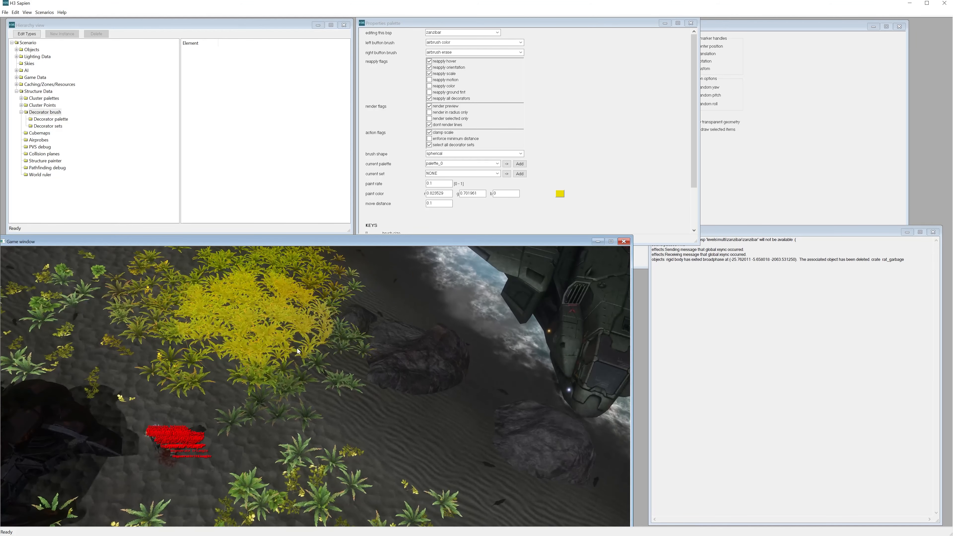
pyautogui.moveTo(365, 376)
pyautogui.mouseDown(button='middle')
pyautogui.moveTo(334, 366)
pyautogui.moveTo(471, 272)
pyautogui.mouseUp(button='middle')
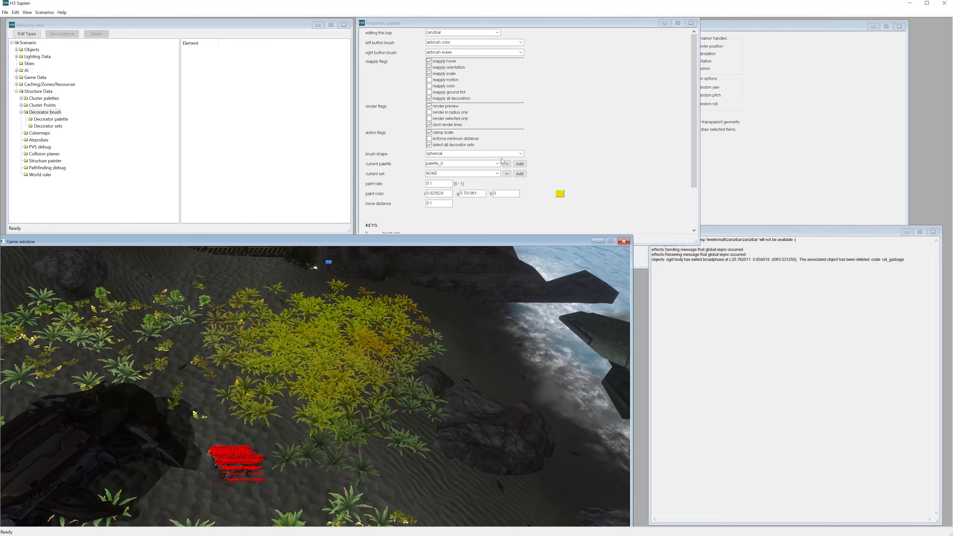
# Change the paint color to dark grey with PC RGB values of 51 and airbrush it over the yellow ferns and plants beside them
pyautogui.click(560, 195)
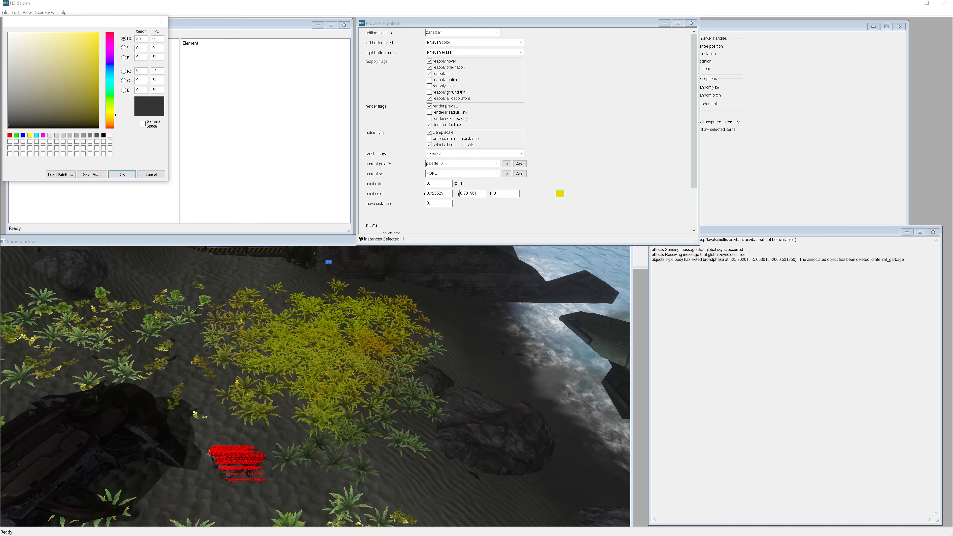
pyautogui.click(123, 175)
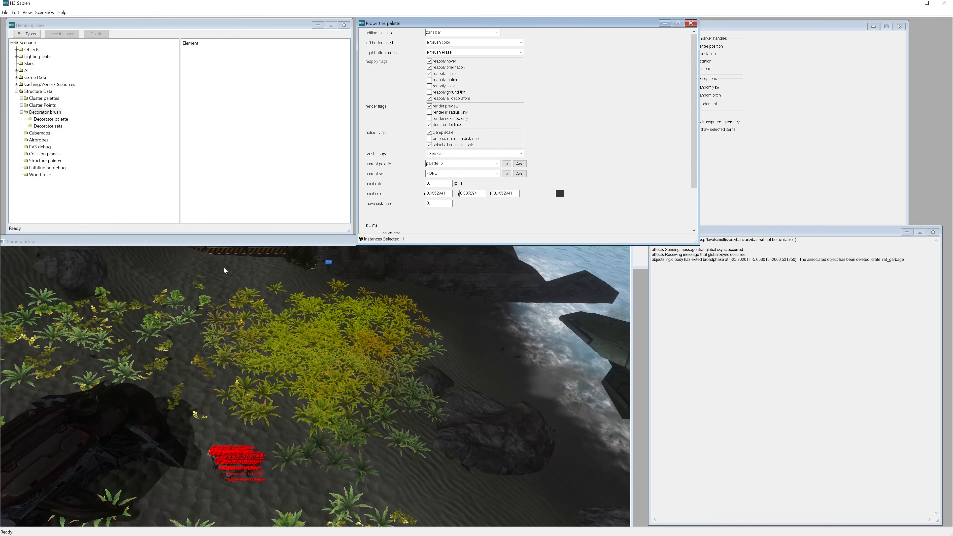
pyautogui.moveTo(281, 349)
pyautogui.mouseDown()
pyautogui.moveTo(375, 317)
pyautogui.moveTo(349, 379)
pyautogui.moveTo(320, 410)
pyautogui.moveTo(346, 315)
pyautogui.moveTo(187, 319)
pyautogui.moveTo(80, 349)
pyautogui.mouseUp()
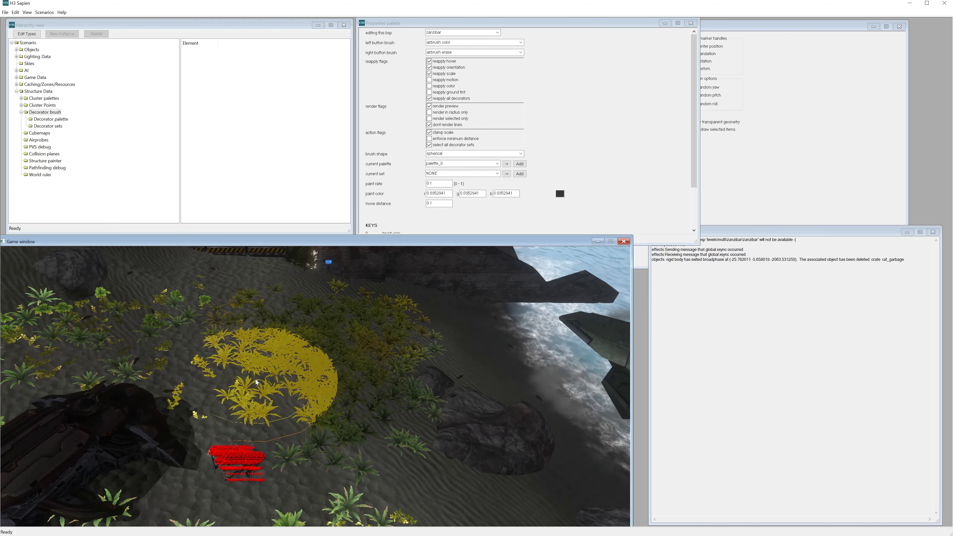
pyautogui.moveTo(255, 379); pyautogui.dragTo(246, 378, button='middle')
pyautogui.moveTo(346, 320); pyautogui.dragTo(569, 223, button='middle')
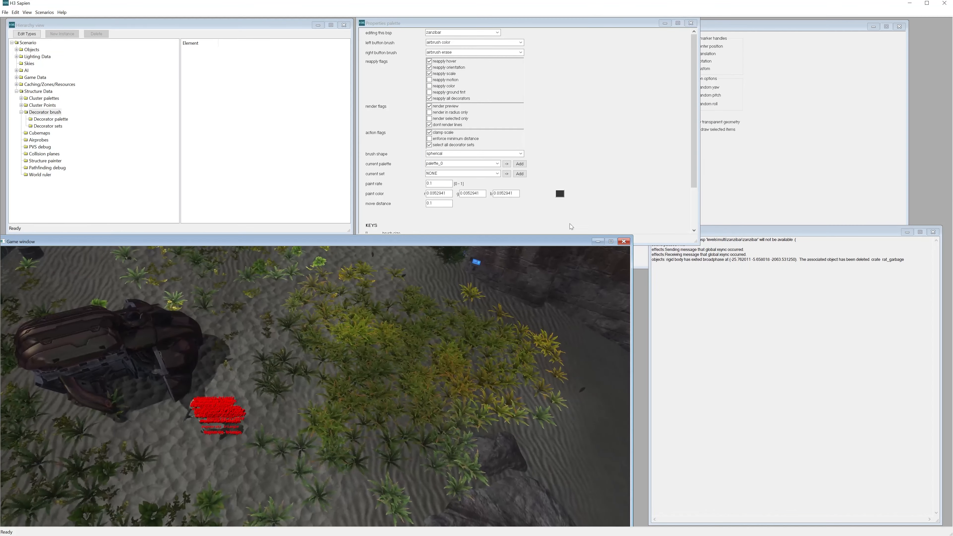
# Change the paint color to black (0, 0, 0) and airbrush it over the dense fern patch
pyautogui.click(559, 194)
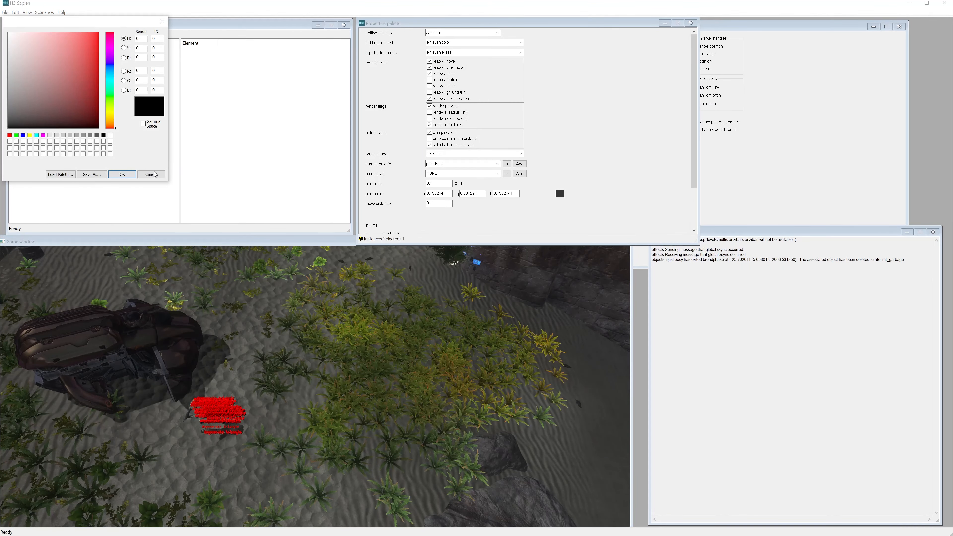
pyautogui.click(122, 174)
pyautogui.moveTo(321, 364)
pyautogui.mouseDown()
pyautogui.moveTo(419, 350)
pyautogui.moveTo(371, 375)
pyautogui.moveTo(350, 446)
pyautogui.moveTo(388, 428)
pyautogui.moveTo(398, 337)
pyautogui.mouseUp()
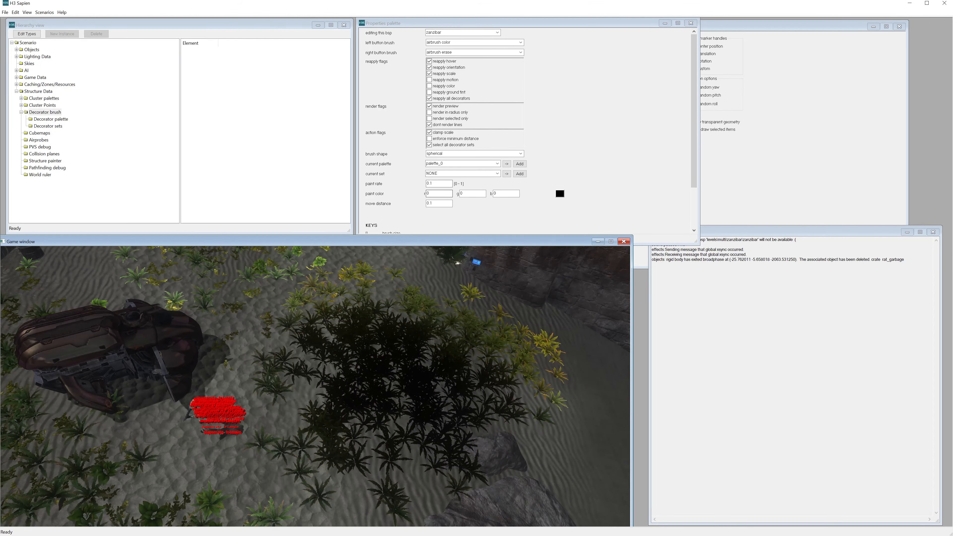
pyautogui.moveTo(395, 355); pyautogui.dragTo(430, 360, button='middle')
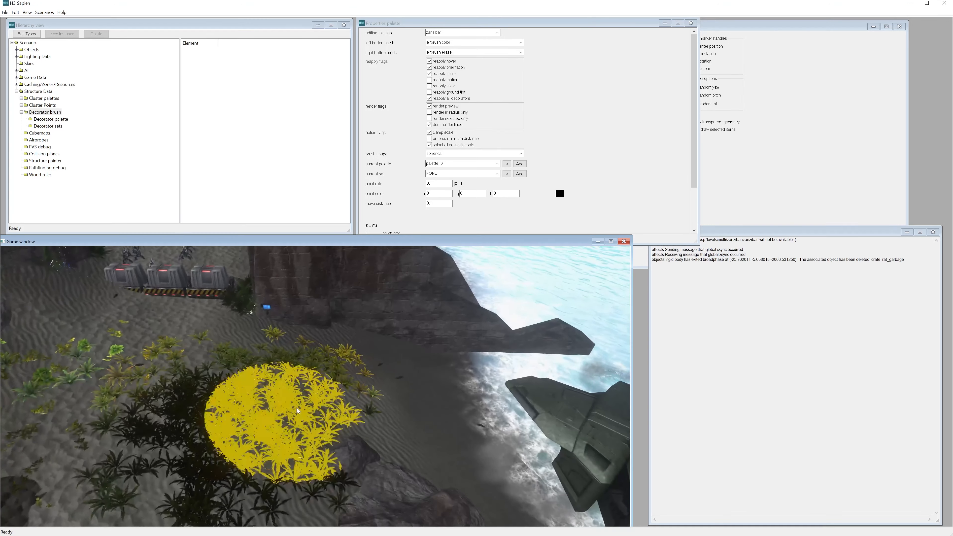
pyautogui.moveTo(296, 407); pyautogui.dragTo(302, 373, button='middle')
pyautogui.moveTo(303, 373)
pyautogui.mouseDown()
pyautogui.moveTo(267, 367)
pyautogui.moveTo(282, 331)
pyautogui.mouseUp()
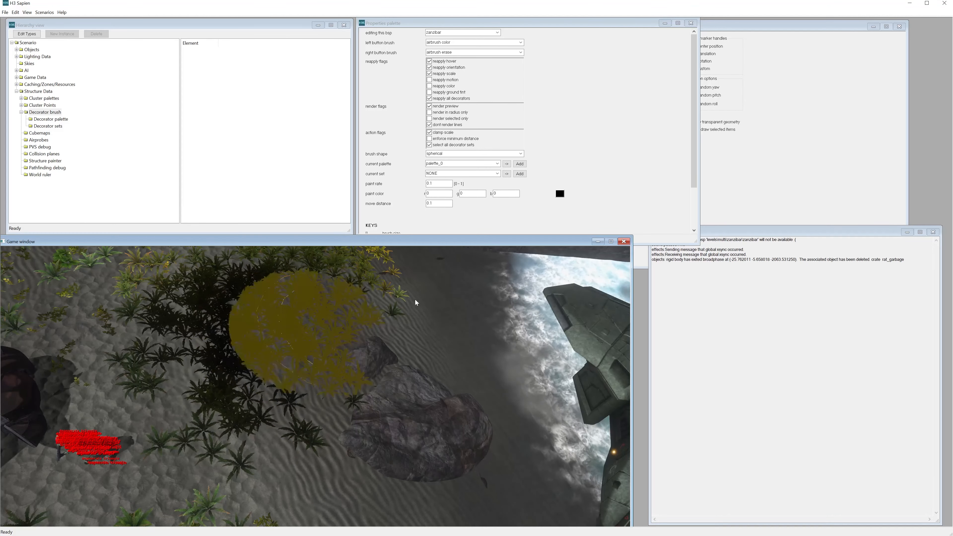
# Change the paint color to near-white with PC RGB values of 248 and airbrush it over the blackened ferns
pyautogui.click(559, 193)
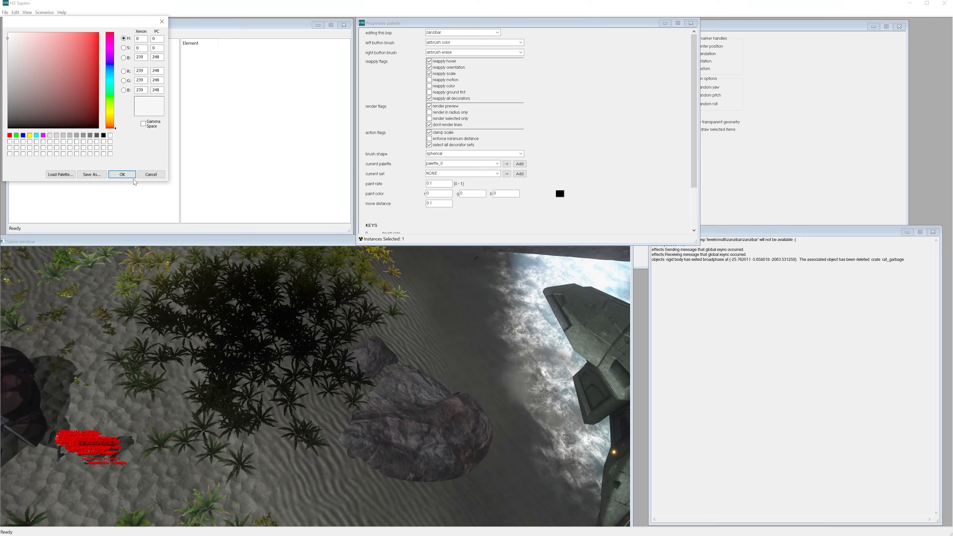
pyautogui.click(122, 175)
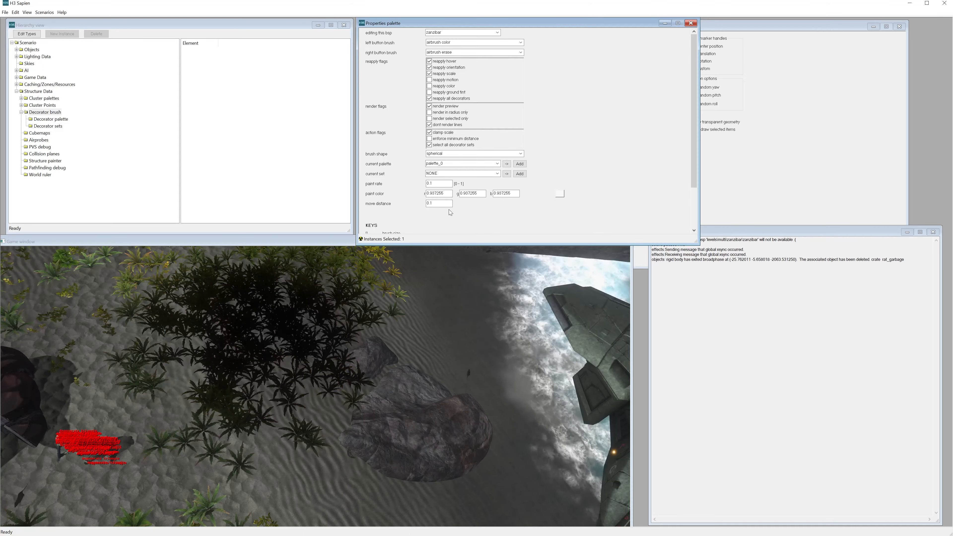
pyautogui.moveTo(363, 326)
pyautogui.mouseDown()
pyautogui.moveTo(338, 410)
pyautogui.moveTo(406, 419)
pyautogui.moveTo(398, 339)
pyautogui.moveTo(309, 312)
pyautogui.moveTo(412, 400)
pyautogui.moveTo(459, 316)
pyautogui.mouseUp()
# Change the paint color to dark grey with r, g and b of 0.0509804 and airbrush it over the lightened fern patch
pyautogui.click(559, 194)
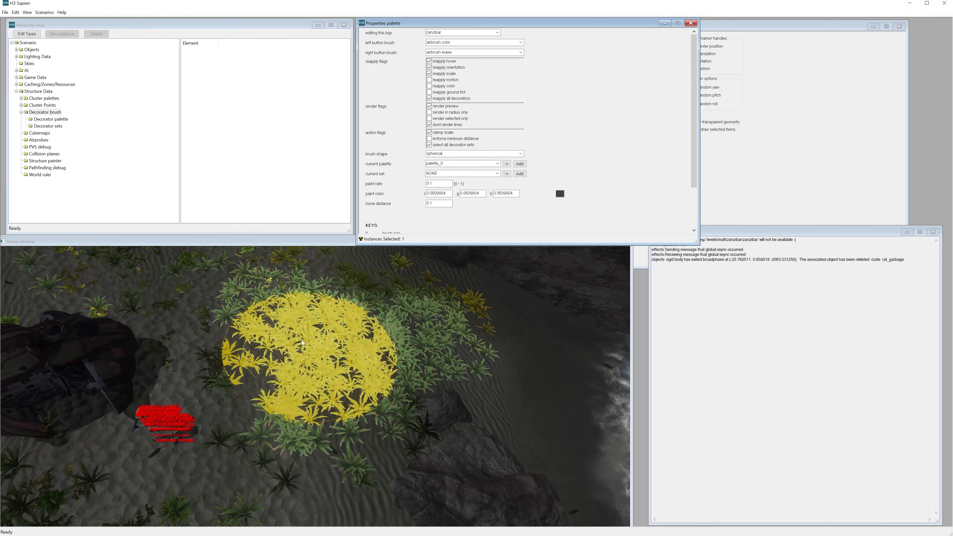
pyautogui.moveTo(301, 340)
pyautogui.mouseDown()
pyautogui.moveTo(353, 326)
pyautogui.moveTo(363, 390)
pyautogui.moveTo(274, 361)
pyautogui.moveTo(310, 298)
pyautogui.moveTo(445, 384)
pyautogui.moveTo(331, 445)
pyautogui.moveTo(151, 433)
pyautogui.moveTo(560, 314)
pyautogui.moveTo(314, 326)
pyautogui.mouseUp()
pyautogui.moveTo(314, 325); pyautogui.dragTo(360, 300, button='middle')
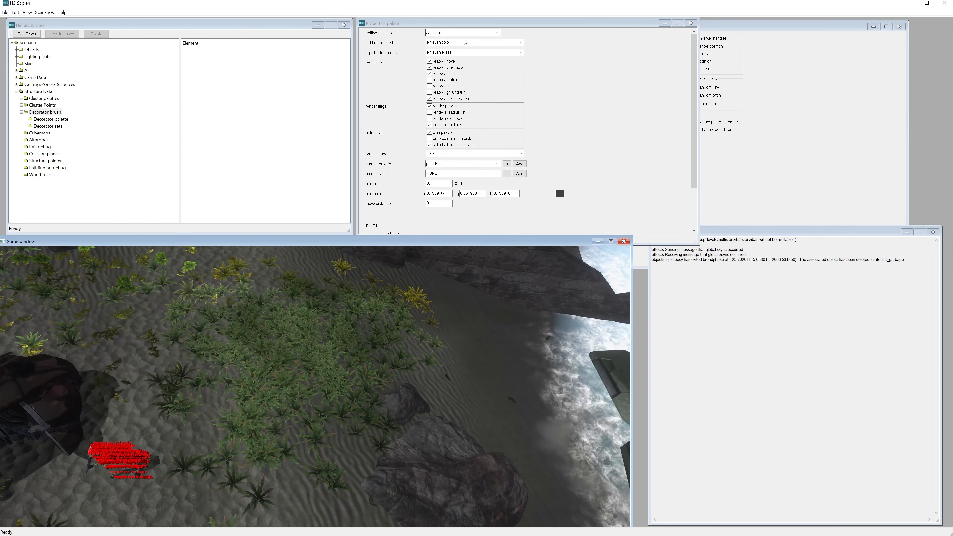
# Set the left button brush to scale and brush it over the fern patch
pyautogui.click(470, 46)
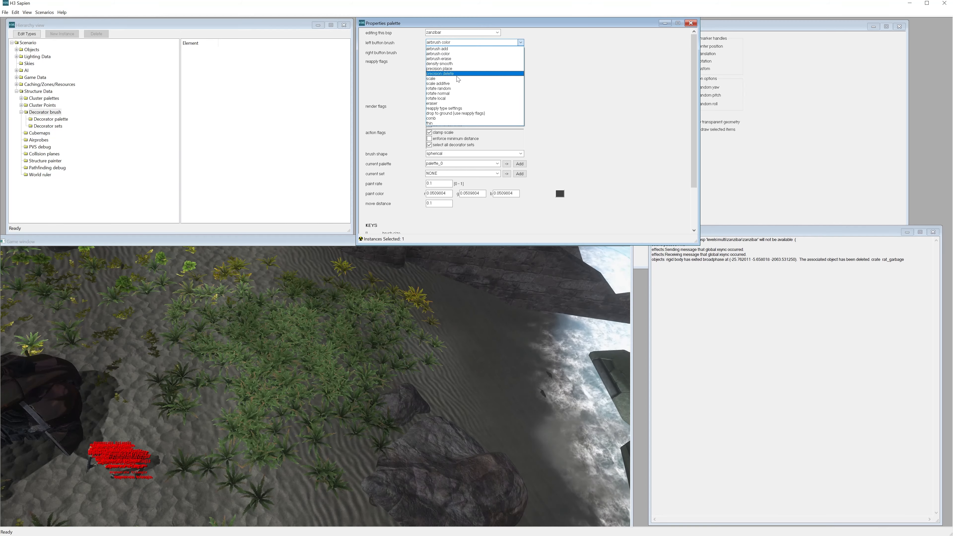
pyautogui.click(475, 78)
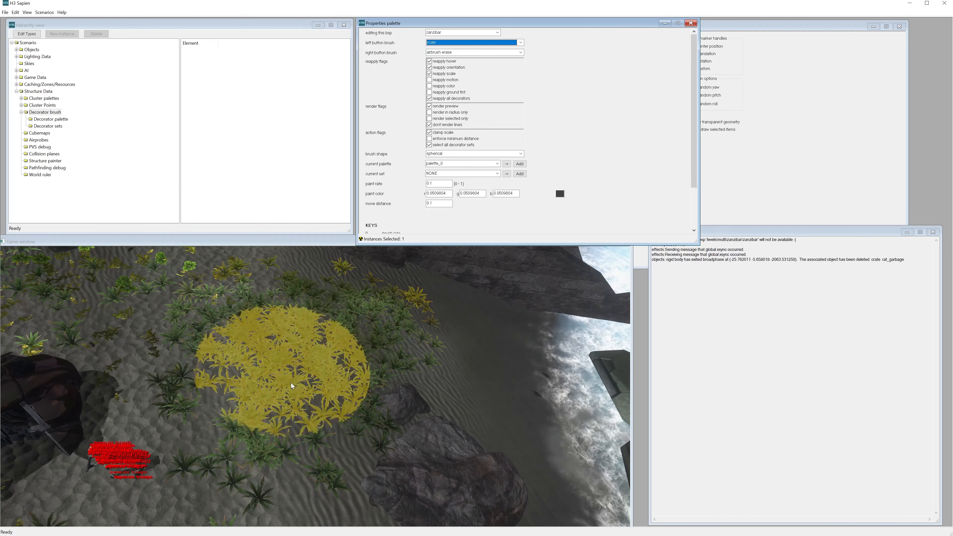
pyautogui.click(397, 334)
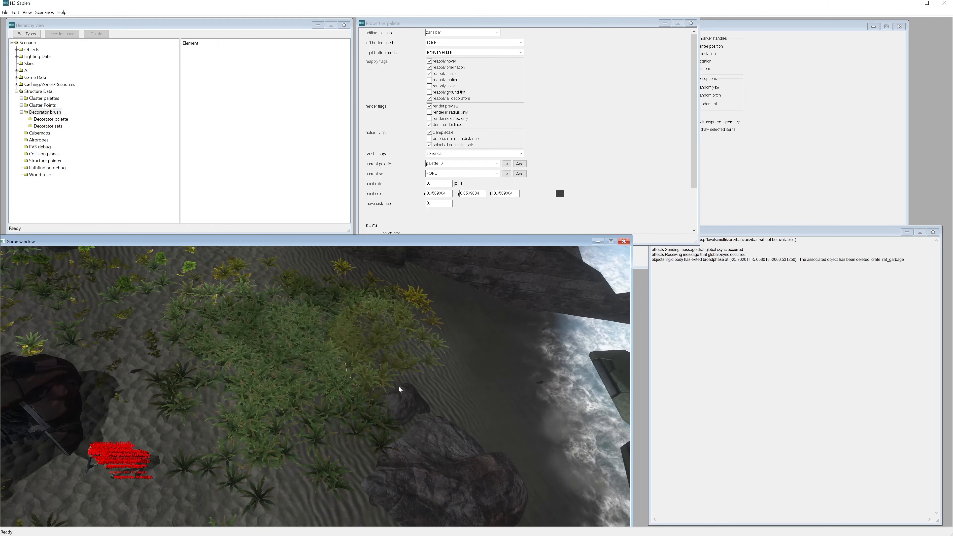
pyautogui.moveTo(472, 325)
pyautogui.mouseDown(button='middle')
pyautogui.moveTo(439, 309)
pyautogui.moveTo(492, 310)
pyautogui.moveTo(432, 338)
pyautogui.moveTo(466, 306)
pyautogui.mouseUp(button='middle')
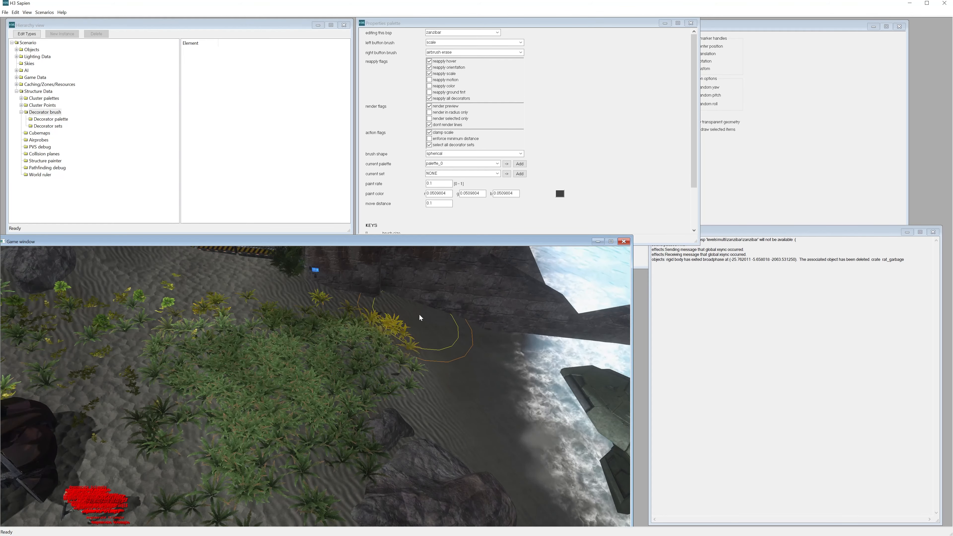
# Switch the left button brush to scale additive and brush it over the fern patch
pyautogui.click(438, 53)
pyautogui.click(438, 43)
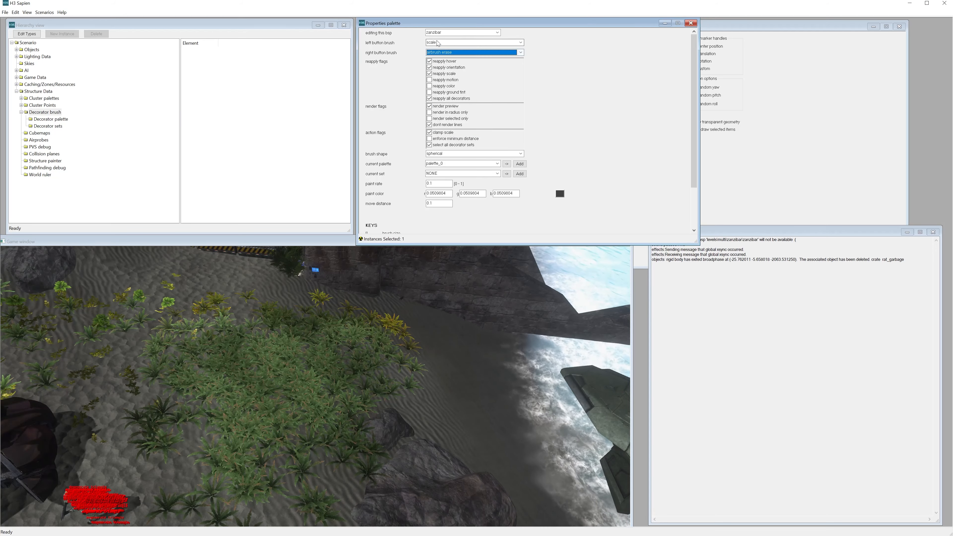
pyautogui.click(441, 44)
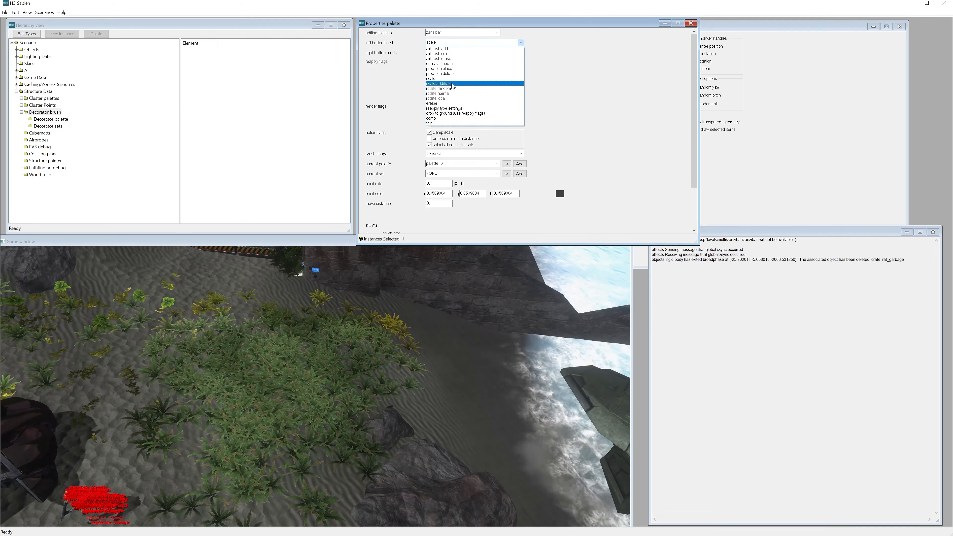
pyautogui.click(452, 83)
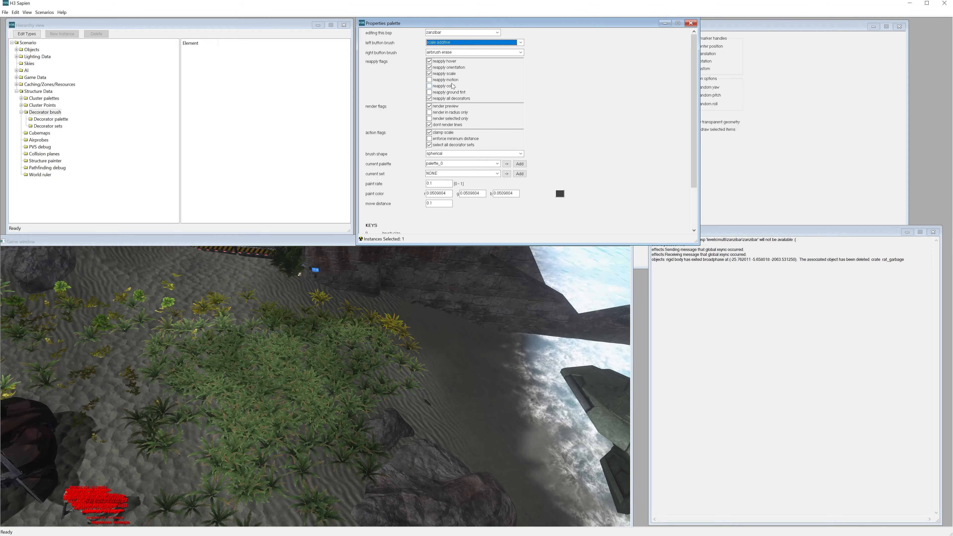
pyautogui.click(319, 384)
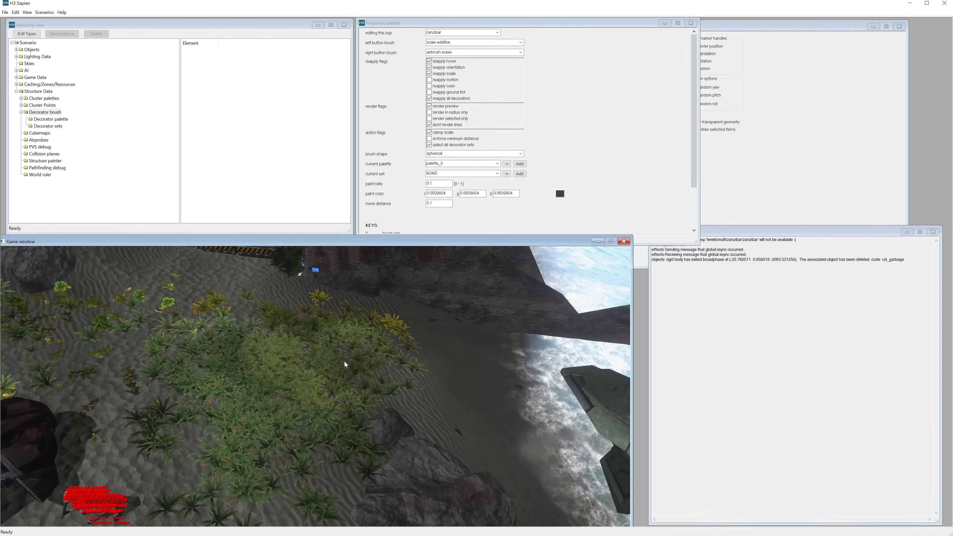
pyautogui.moveTo(307, 365)
pyautogui.mouseDown(button='middle')
pyautogui.moveTo(262, 347)
pyautogui.moveTo(308, 365)
pyautogui.mouseUp(button='middle')
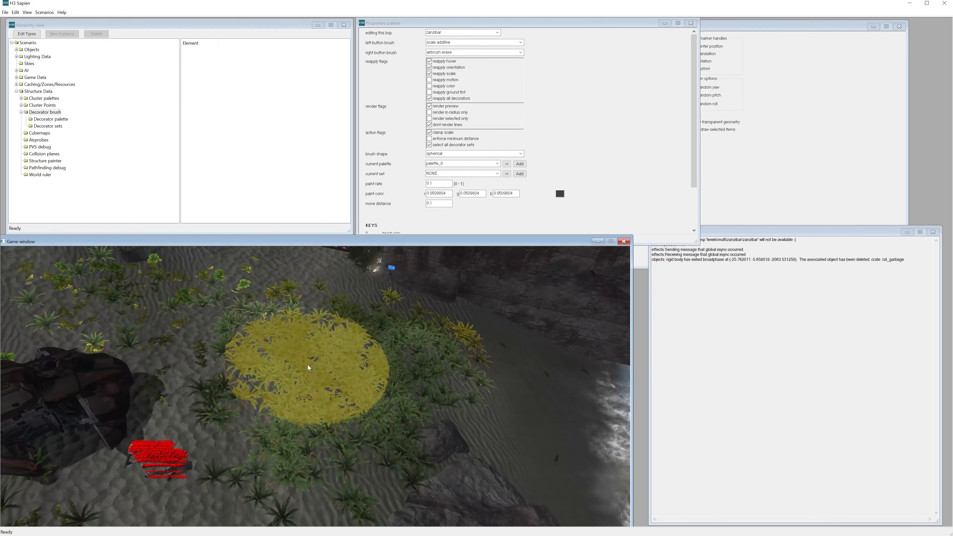
# Turn off clamp scale and enlarge the whole fern patch with the scale additive brush
pyautogui.click(435, 134)
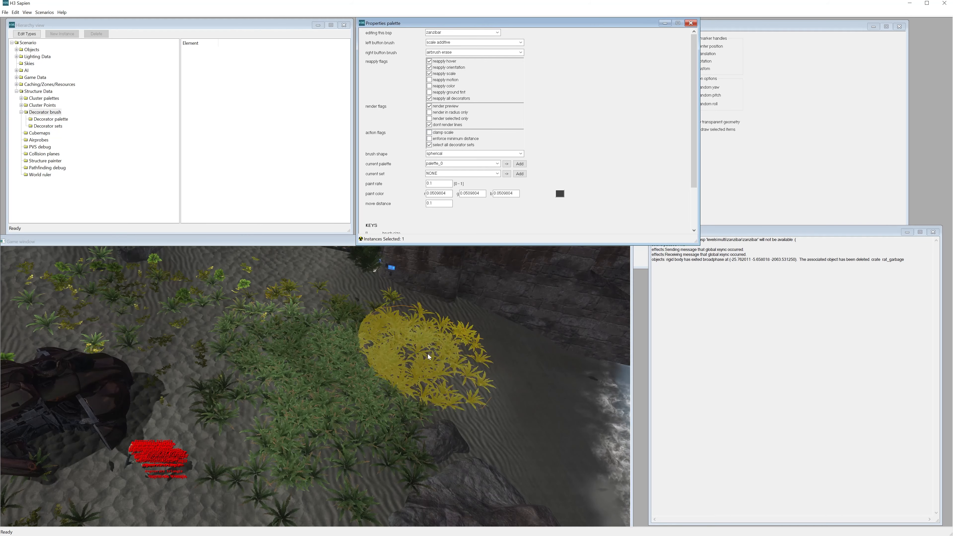
pyautogui.moveTo(429, 353)
pyautogui.mouseDown()
pyautogui.moveTo(395, 344)
pyautogui.moveTo(434, 353)
pyautogui.mouseUp()
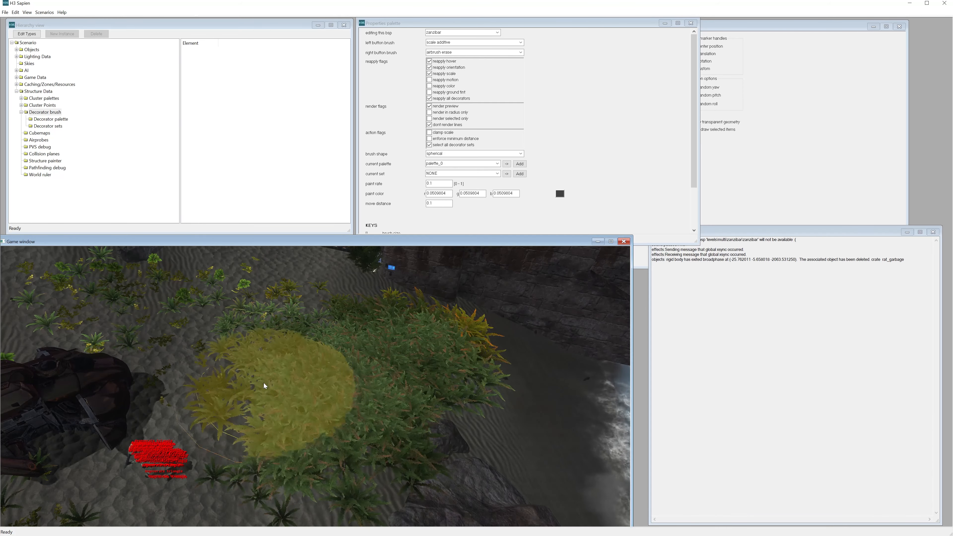
pyautogui.moveTo(254, 331); pyautogui.dragTo(287, 304)
pyautogui.moveTo(286, 304); pyautogui.dragTo(552, 317, button='middle')
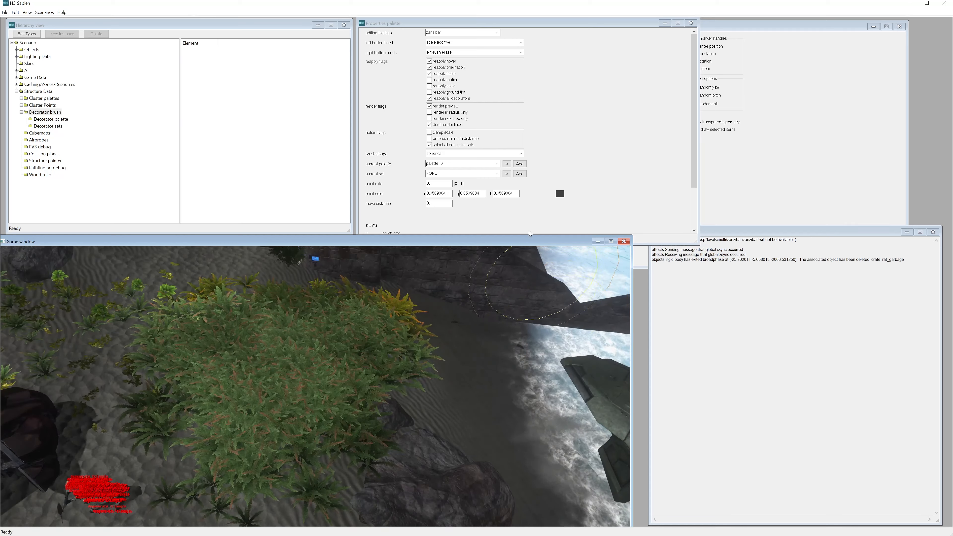
# Set the left button brush to rotate random and brush it over the enlarged ferns
pyautogui.click(518, 42)
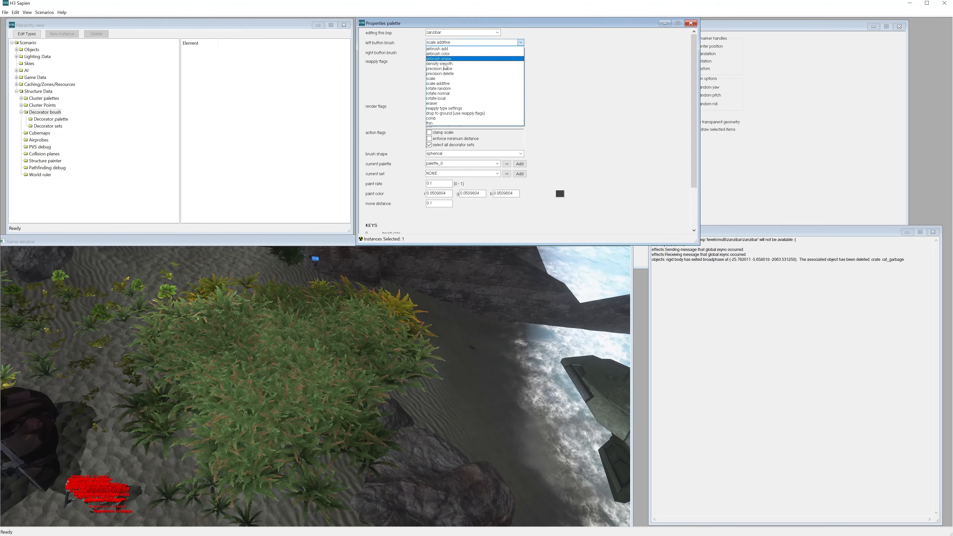
pyautogui.click(449, 88)
pyautogui.click(354, 345)
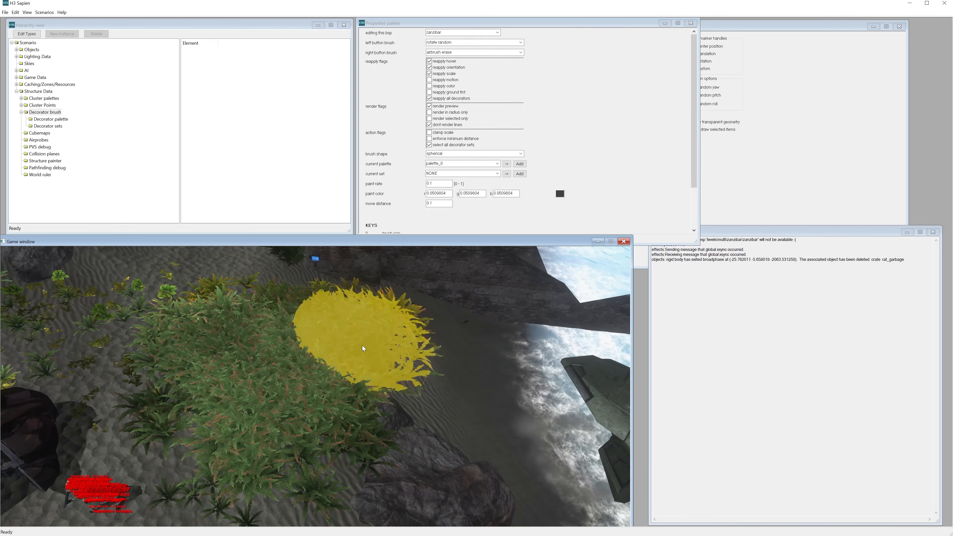
pyautogui.moveTo(201, 345)
pyautogui.mouseDown()
pyautogui.moveTo(295, 449)
pyautogui.moveTo(396, 328)
pyautogui.moveTo(329, 467)
pyautogui.moveTo(358, 353)
pyautogui.moveTo(239, 336)
pyautogui.moveTo(345, 393)
pyautogui.moveTo(167, 422)
pyautogui.moveTo(110, 314)
pyautogui.moveTo(275, 414)
pyautogui.moveTo(330, 422)
pyautogui.mouseUp()
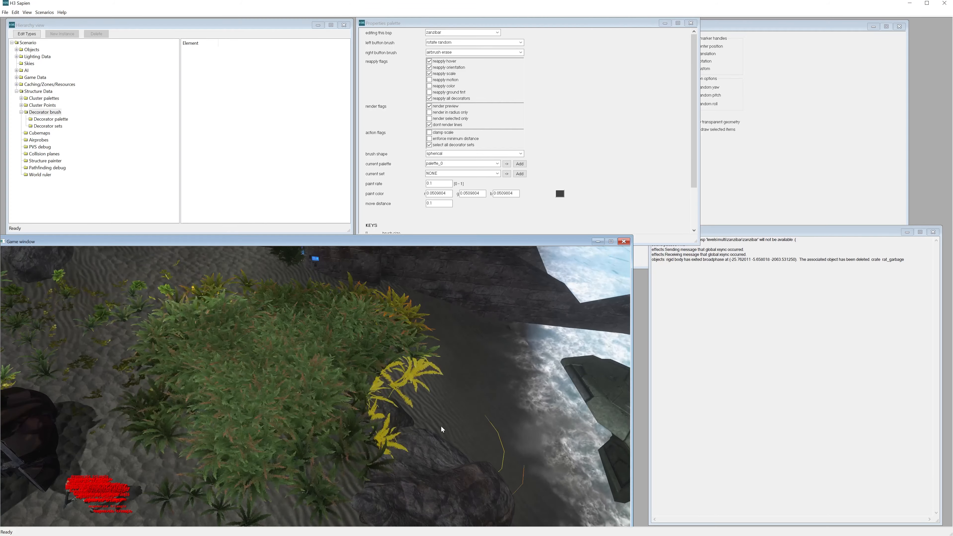
# Set the left button brush to rotate normal and brush it over the enlarged ferns
pyautogui.click(454, 43)
pyautogui.click(450, 93)
pyautogui.click(334, 371)
pyautogui.moveTo(334, 372)
pyautogui.mouseDown()
pyautogui.moveTo(305, 371)
pyautogui.moveTo(302, 416)
pyautogui.moveTo(268, 441)
pyautogui.moveTo(234, 418)
pyautogui.moveTo(337, 383)
pyautogui.moveTo(294, 429)
pyautogui.moveTo(250, 414)
pyautogui.moveTo(242, 364)
pyautogui.moveTo(314, 341)
pyautogui.moveTo(375, 351)
pyautogui.mouseUp()
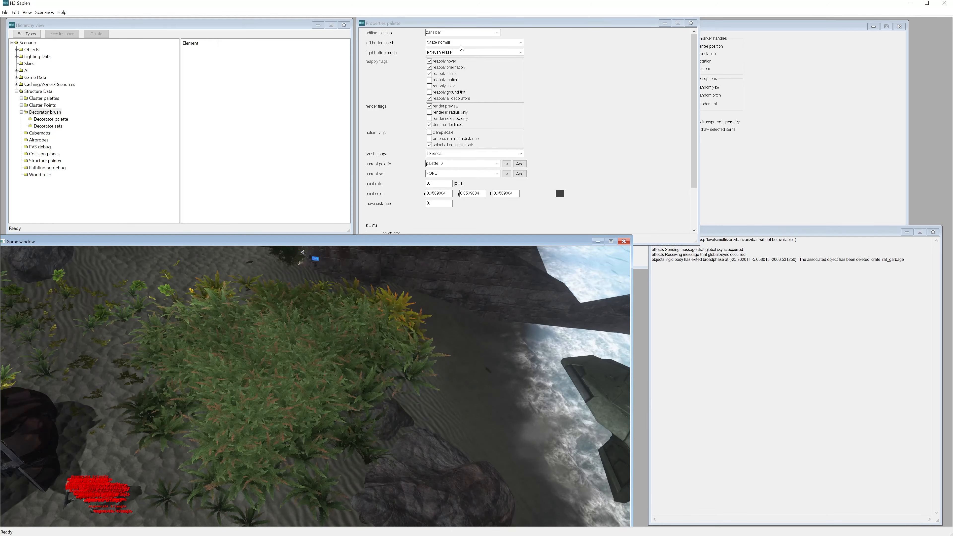
# Set the left button brush to rotate local and brush it over the enlarged ferns
pyautogui.click(467, 42)
pyautogui.click(437, 98)
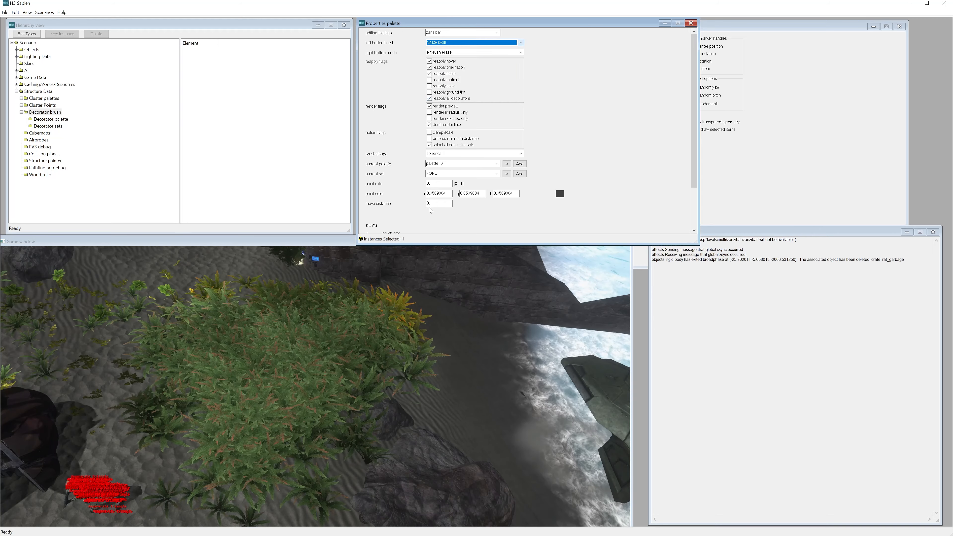
pyautogui.click(366, 349)
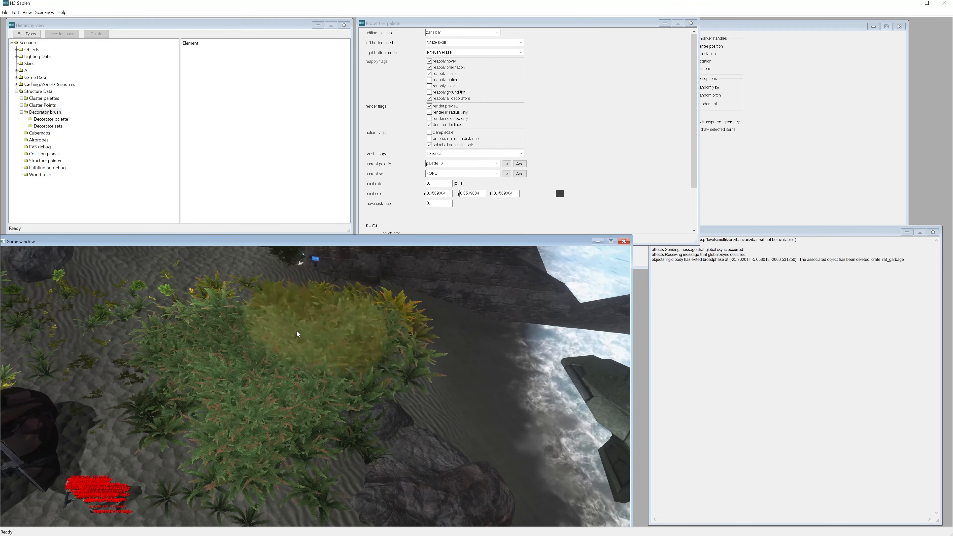
pyautogui.moveTo(297, 331)
pyautogui.mouseDown()
pyautogui.moveTo(236, 334)
pyautogui.moveTo(236, 393)
pyautogui.moveTo(260, 435)
pyautogui.moveTo(351, 377)
pyautogui.moveTo(368, 347)
pyautogui.mouseUp()
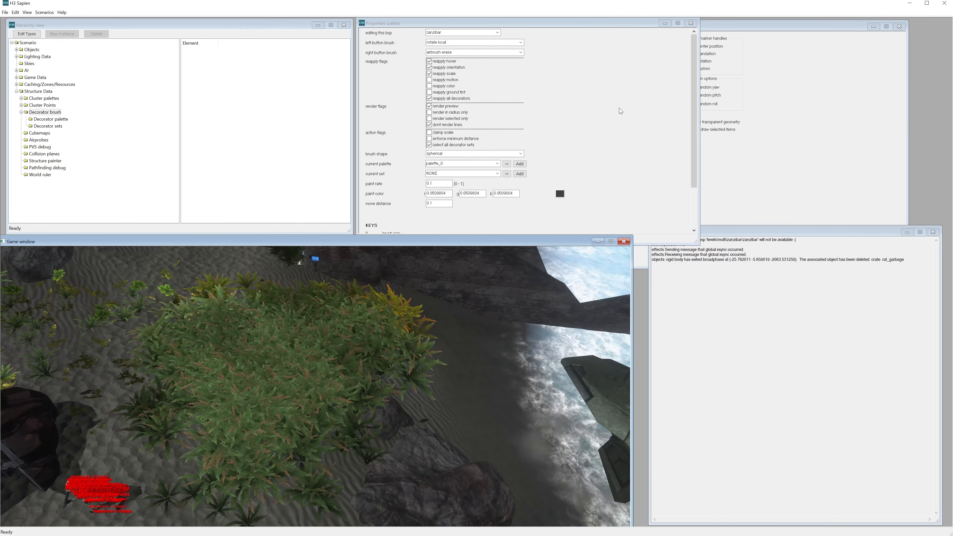
# Set the left button brush to eraser and erase the ferns along the water-facing side of the enlarged patch
pyautogui.click(474, 42)
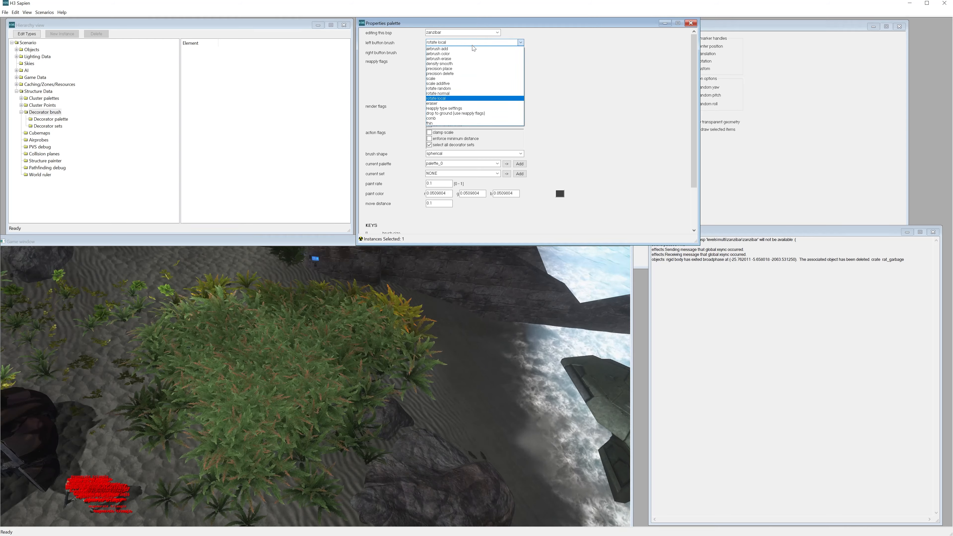
pyautogui.click(469, 103)
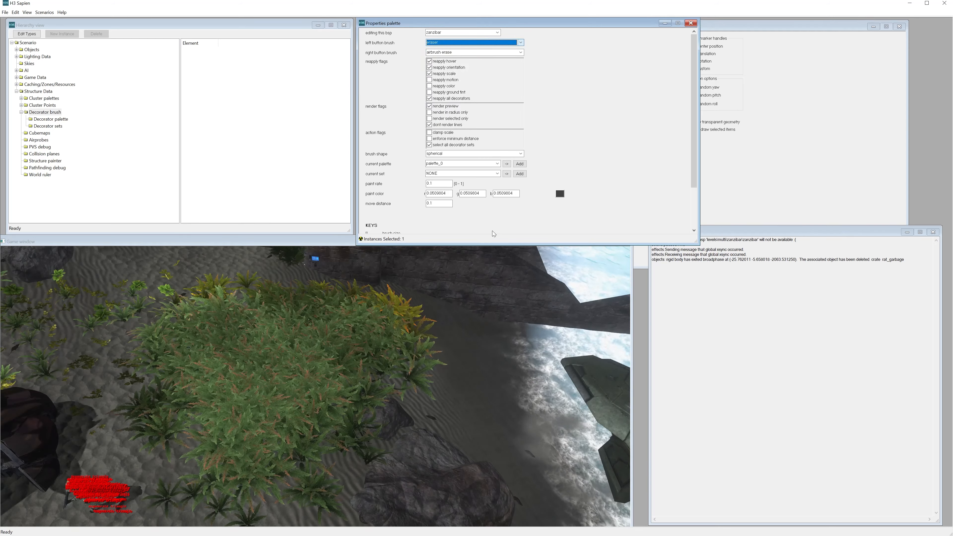
pyautogui.moveTo(398, 334)
pyautogui.mouseDown()
pyautogui.moveTo(416, 334)
pyautogui.moveTo(453, 383)
pyautogui.moveTo(419, 402)
pyautogui.moveTo(396, 395)
pyautogui.mouseUp()
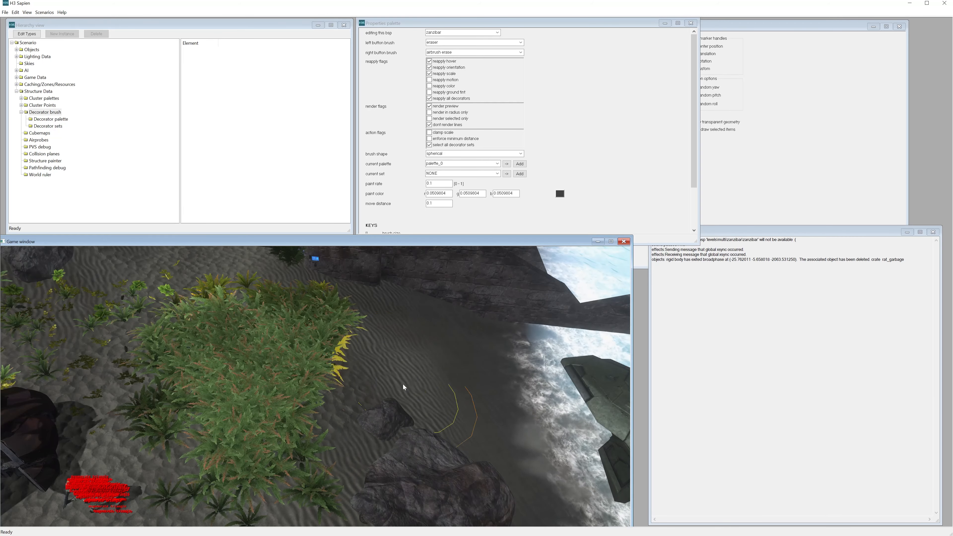
pyautogui.moveTo(336, 293); pyautogui.dragTo(384, 446)
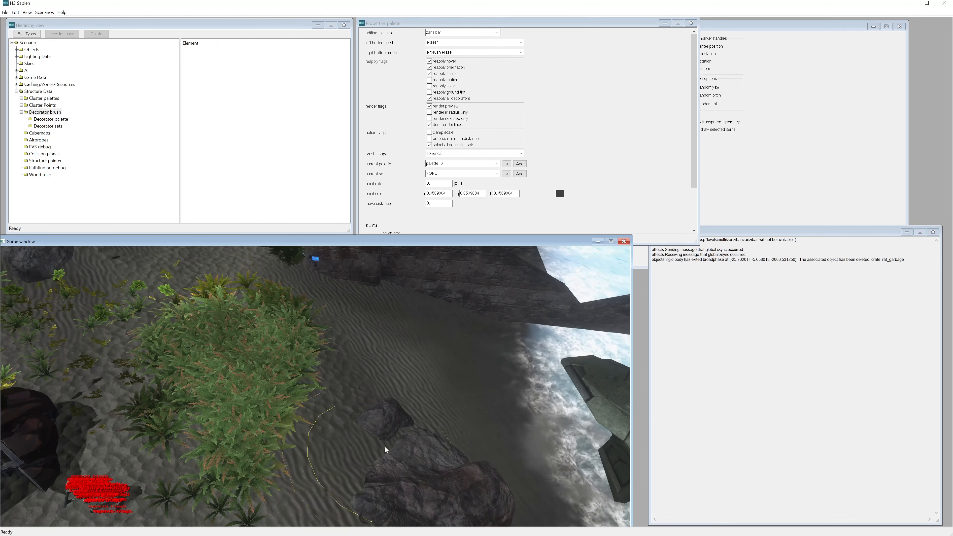
# Set the right button brush to reapply type settings and turn off every reapply flag except reapply scale
pyautogui.click(462, 53)
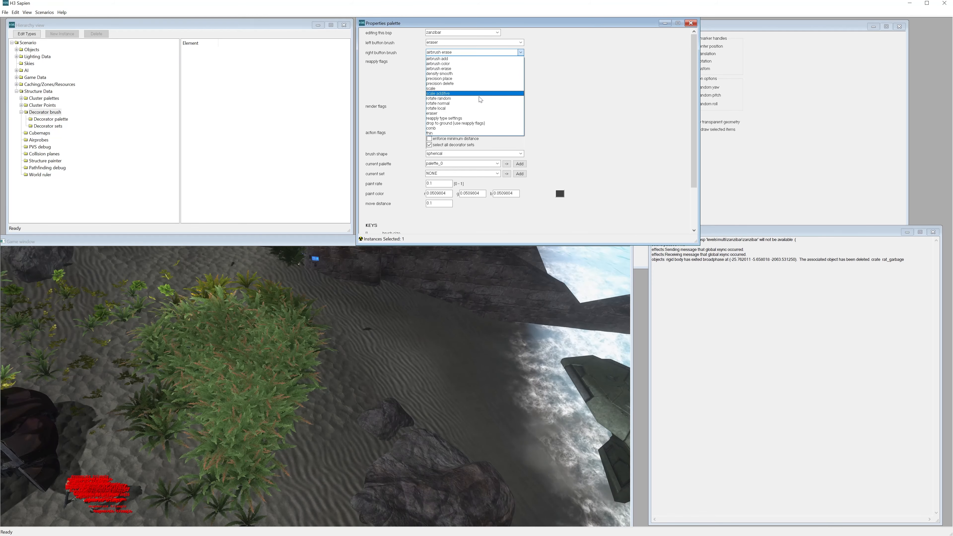
pyautogui.click(443, 118)
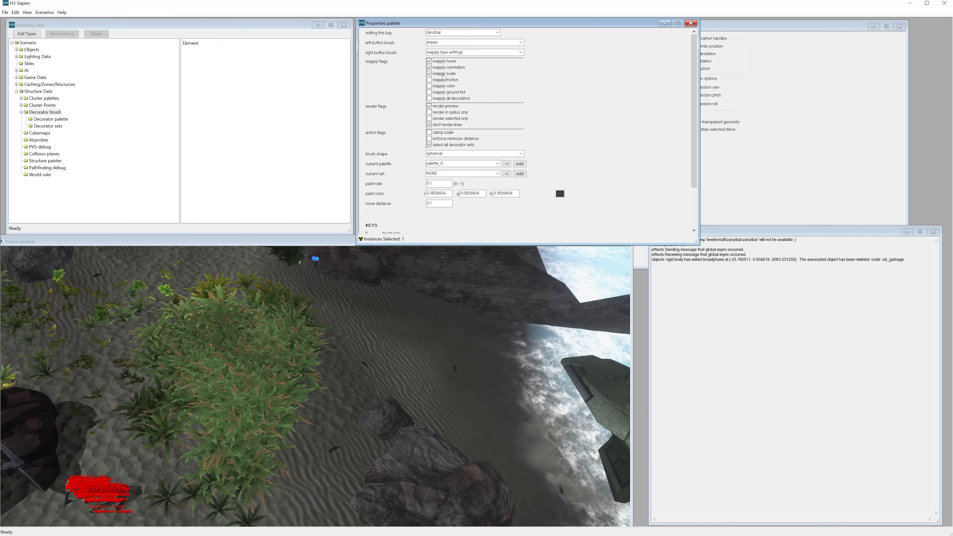
pyautogui.click(438, 66)
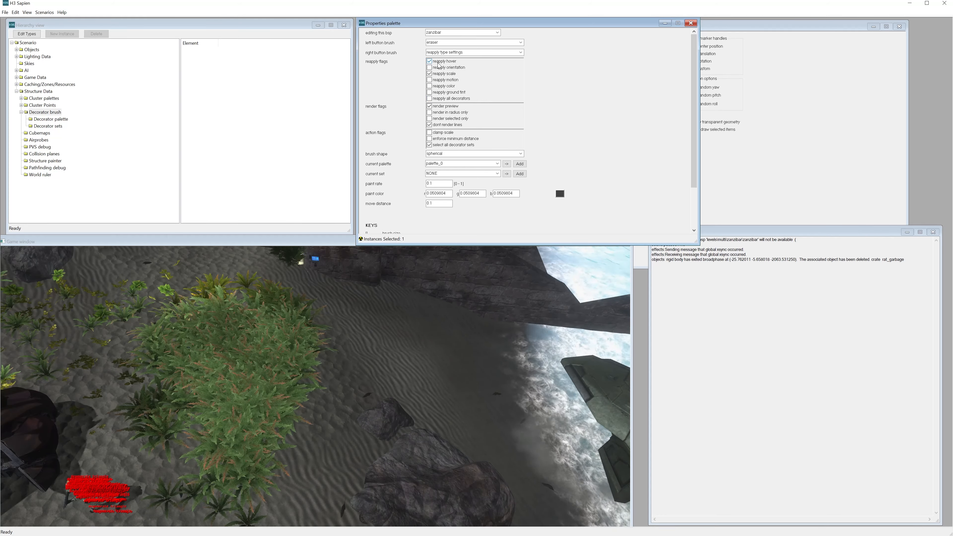
pyautogui.moveTo(427, 315)
pyautogui.mouseDown(button='middle')
pyautogui.moveTo(409, 255)
pyautogui.moveTo(418, 259)
pyautogui.moveTo(347, 296)
pyautogui.mouseUp(button='middle')
pyautogui.click(236, 290)
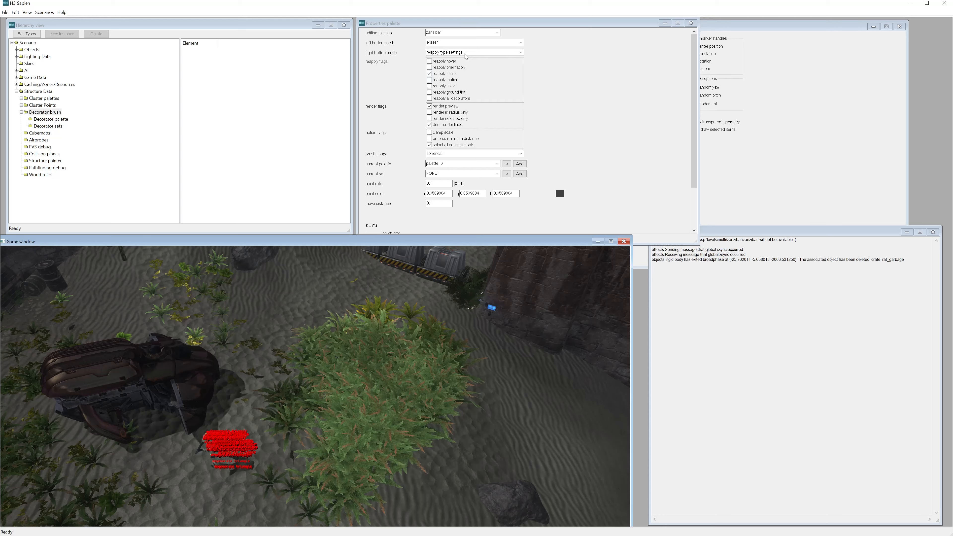
# Return the right button brush to airbrush erase and set the left button brush to reapply type settings
pyautogui.click(465, 53)
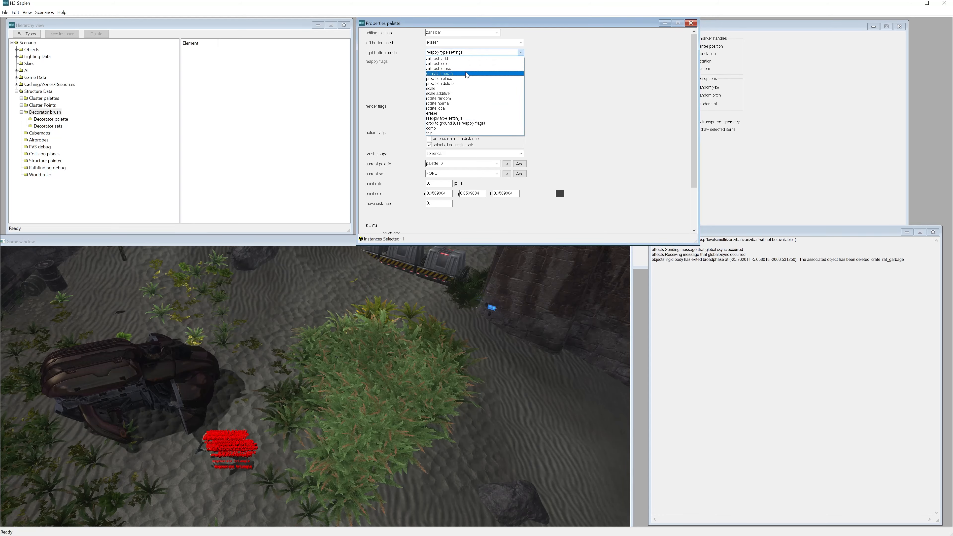
pyautogui.click(465, 69)
pyautogui.click(459, 42)
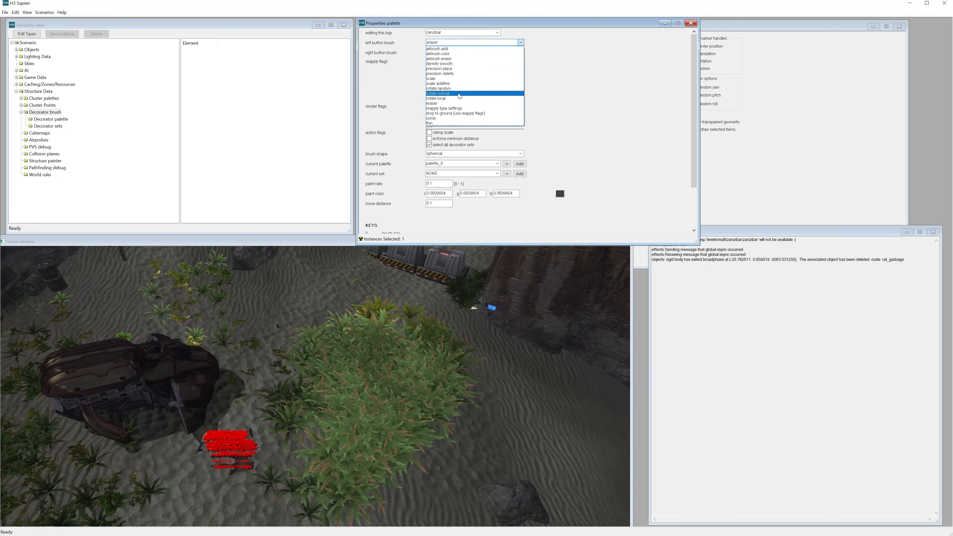
pyautogui.click(461, 109)
# Brush over the far part of the enlarged fern patch to reapply the default scale
pyautogui.moveTo(503, 286); pyautogui.dragTo(502, 289, button='middle')
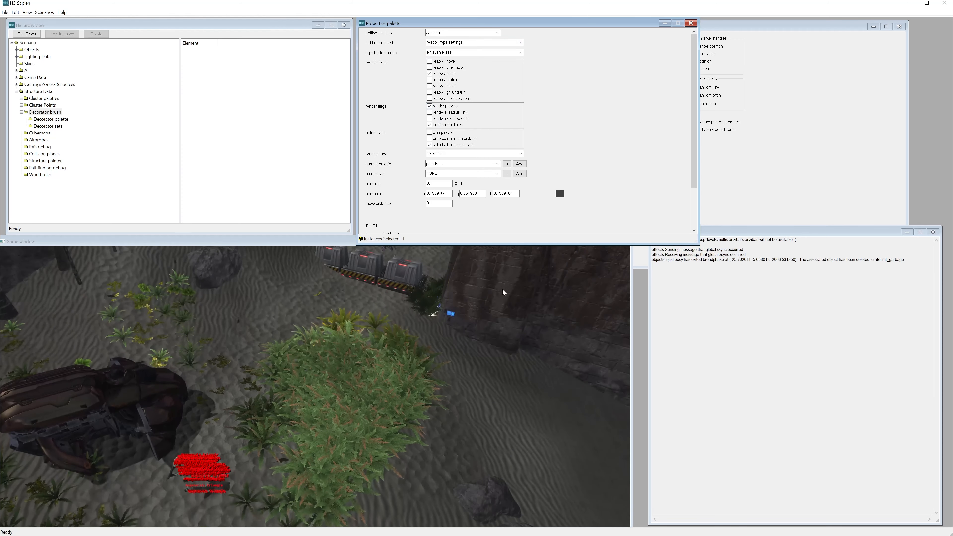
pyautogui.moveTo(487, 387)
pyautogui.mouseDown()
pyautogui.moveTo(458, 385)
pyautogui.moveTo(391, 353)
pyautogui.moveTo(320, 357)
pyautogui.mouseUp()
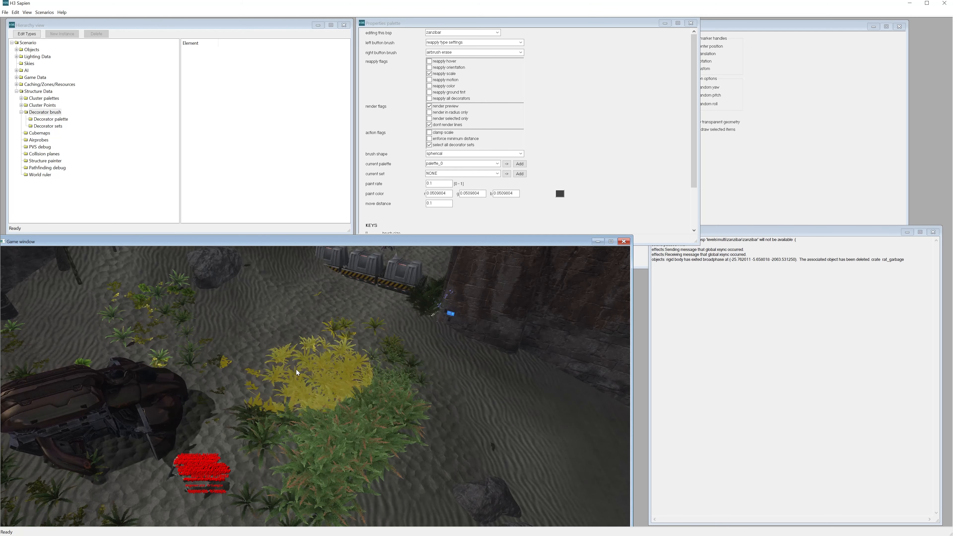
pyautogui.moveTo(349, 337); pyautogui.dragTo(359, 336, button='middle')
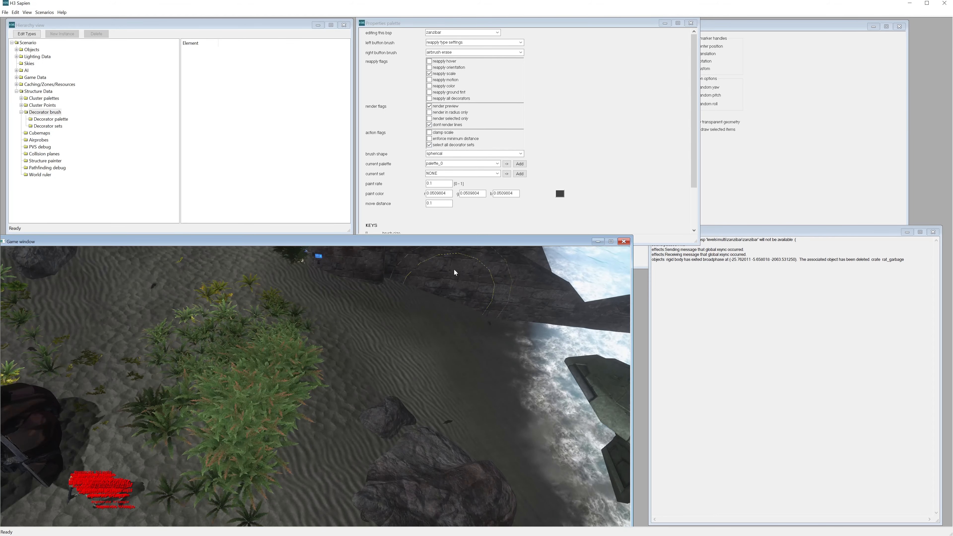
# Turn on the reapply hover, orientation, motion and color flags alongside reapply scale
pyautogui.click(436, 63)
pyautogui.click(434, 68)
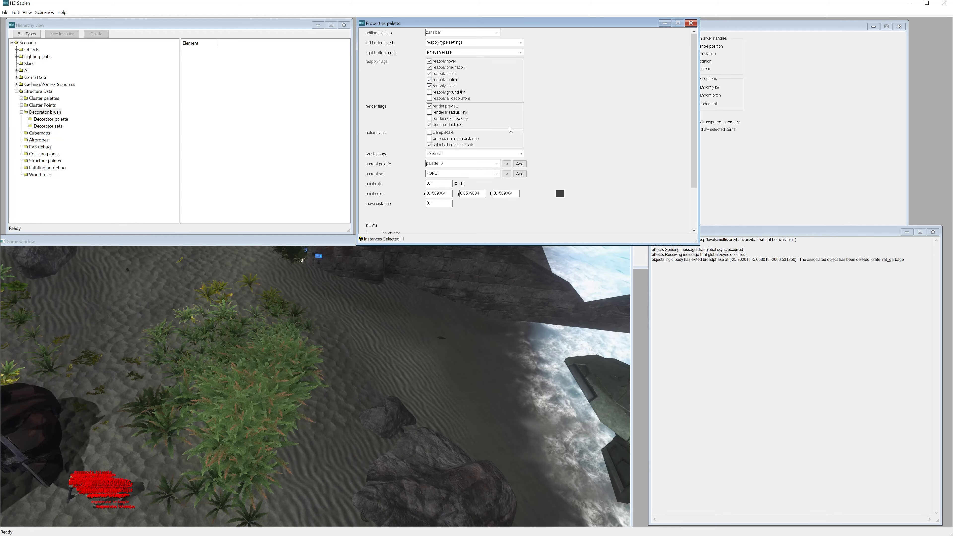
# Set the left button brush to airbrush color with a red paint color (1, 0, 0) and paint the fern patch
pyautogui.click(452, 42)
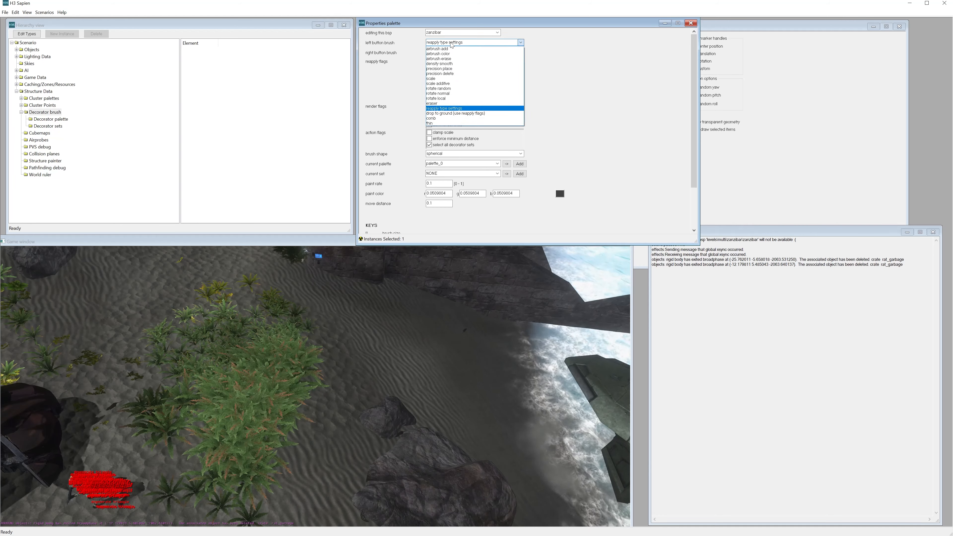
pyautogui.click(439, 54)
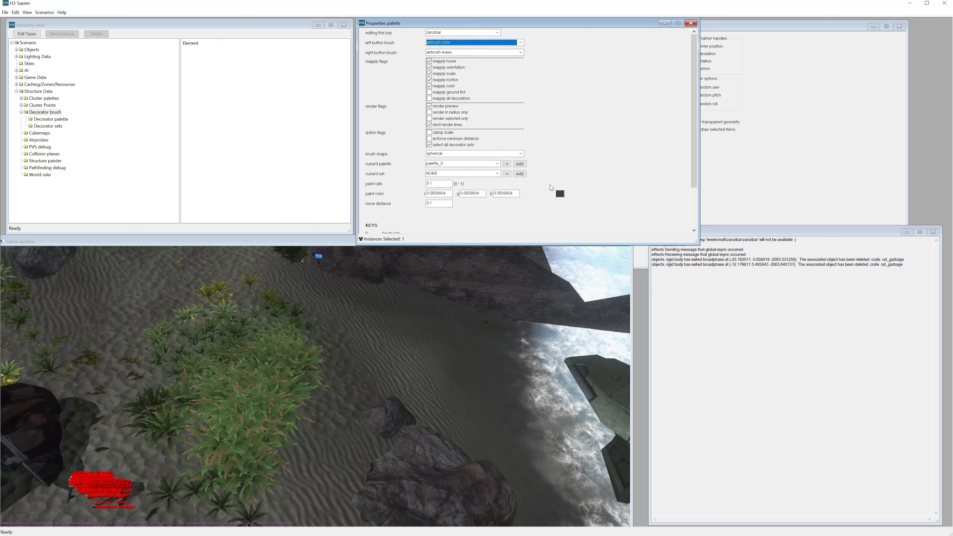
pyautogui.click(560, 193)
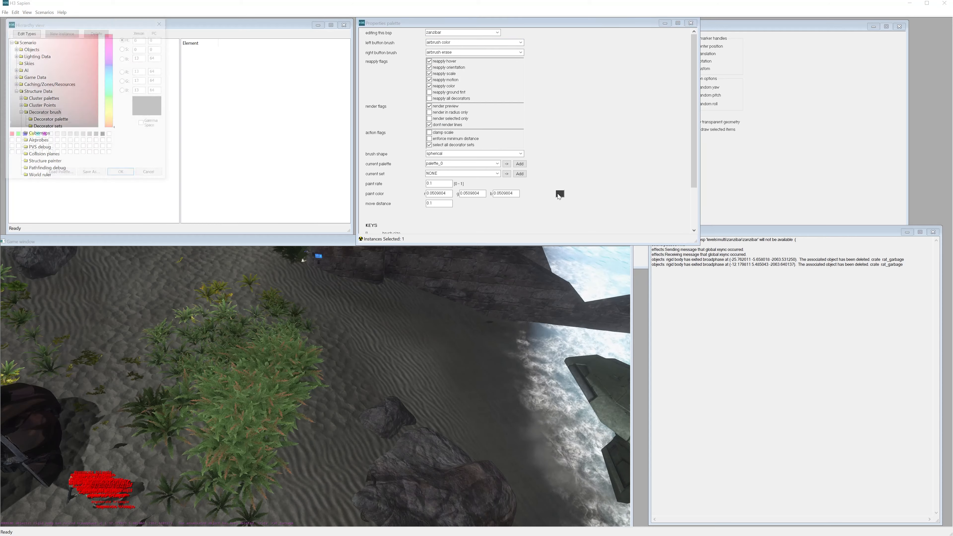
pyautogui.click(127, 174)
pyautogui.moveTo(219, 439)
pyautogui.mouseDown()
pyautogui.moveTo(237, 421)
pyautogui.moveTo(222, 348)
pyautogui.moveTo(239, 291)
pyautogui.mouseUp()
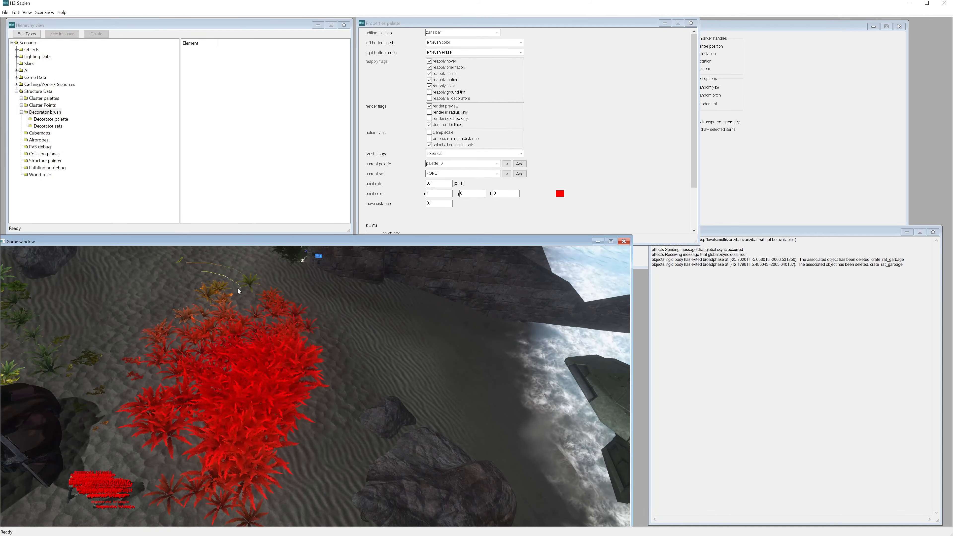
# Set the left button brush to reapply type settings and brush over the red ferns and the surrounding plants
pyautogui.click(447, 43)
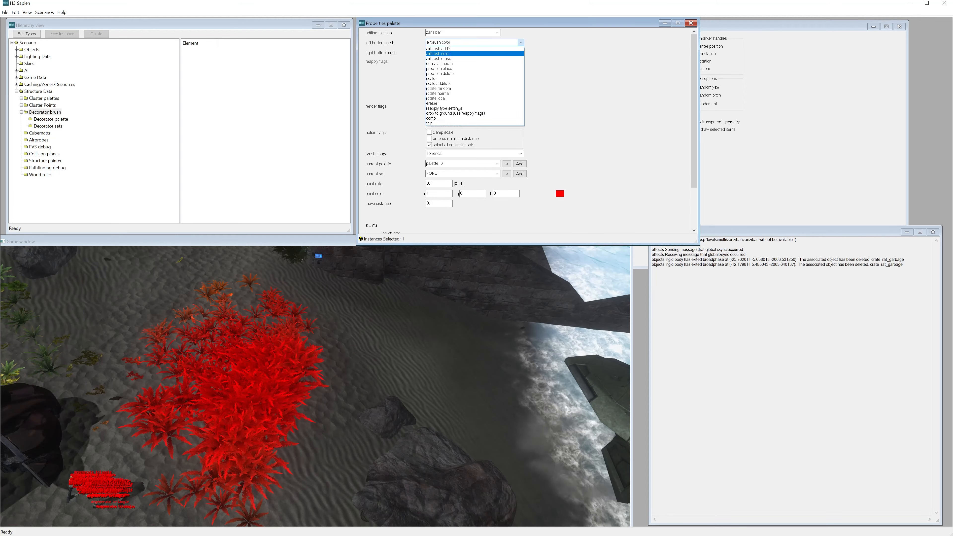
pyautogui.click(460, 109)
pyautogui.moveTo(285, 301)
pyautogui.mouseDown()
pyautogui.moveTo(312, 259)
pyautogui.moveTo(185, 341)
pyautogui.mouseUp()
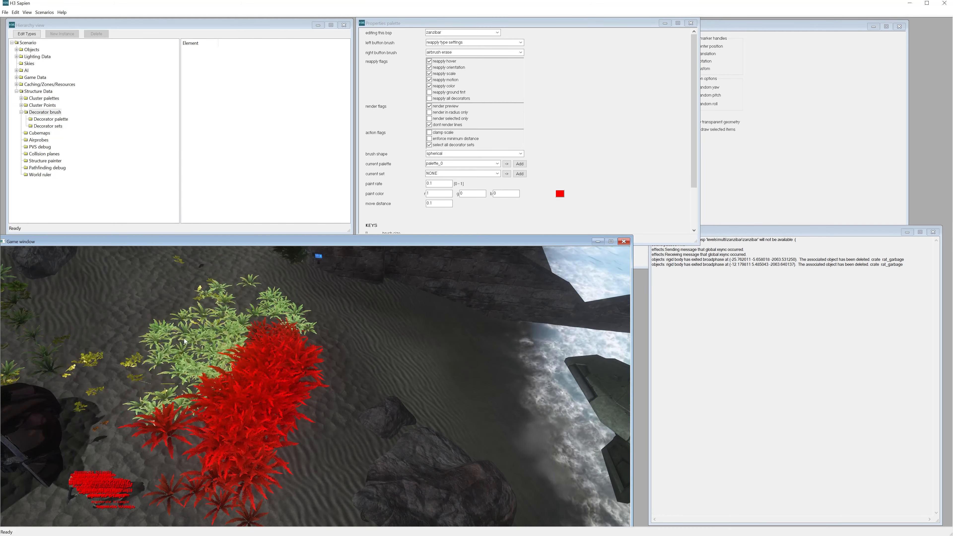
pyautogui.moveTo(184, 339)
pyautogui.mouseDown(button='middle')
pyautogui.moveTo(185, 363)
pyautogui.moveTo(147, 380)
pyautogui.mouseUp(button='middle')
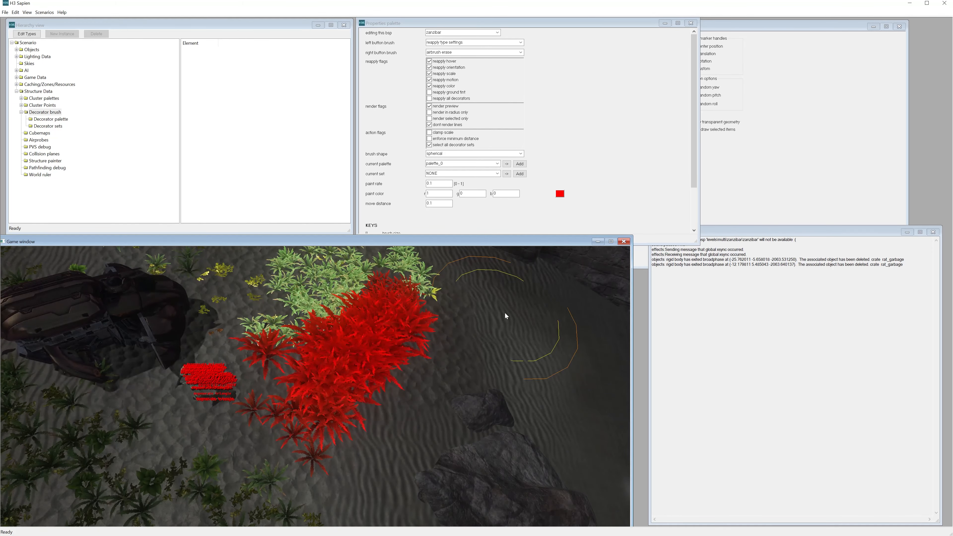
pyautogui.click(467, 99)
pyautogui.moveTo(495, 280); pyautogui.dragTo(473, 263, button='middle')
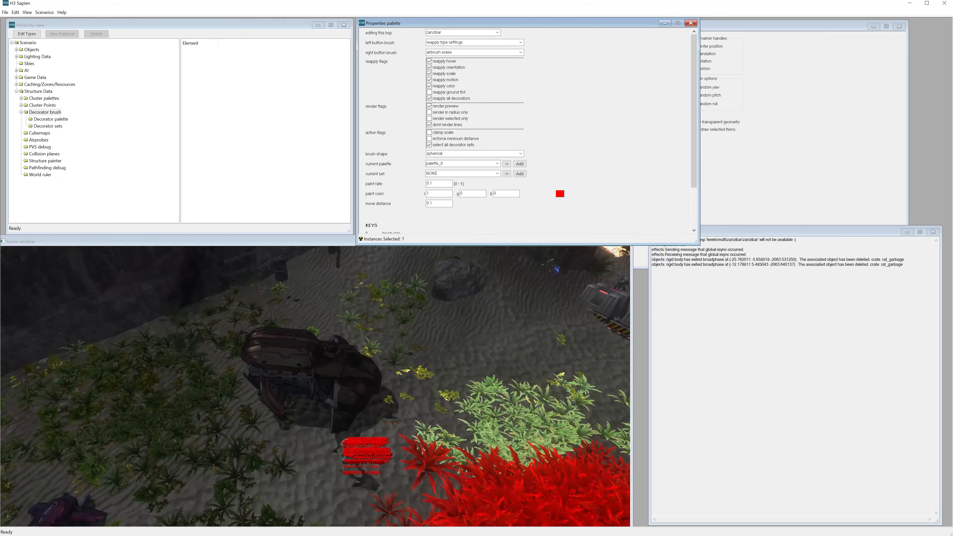
pyautogui.click(421, 295)
pyautogui.moveTo(437, 298); pyautogui.dragTo(360, 282, button='middle')
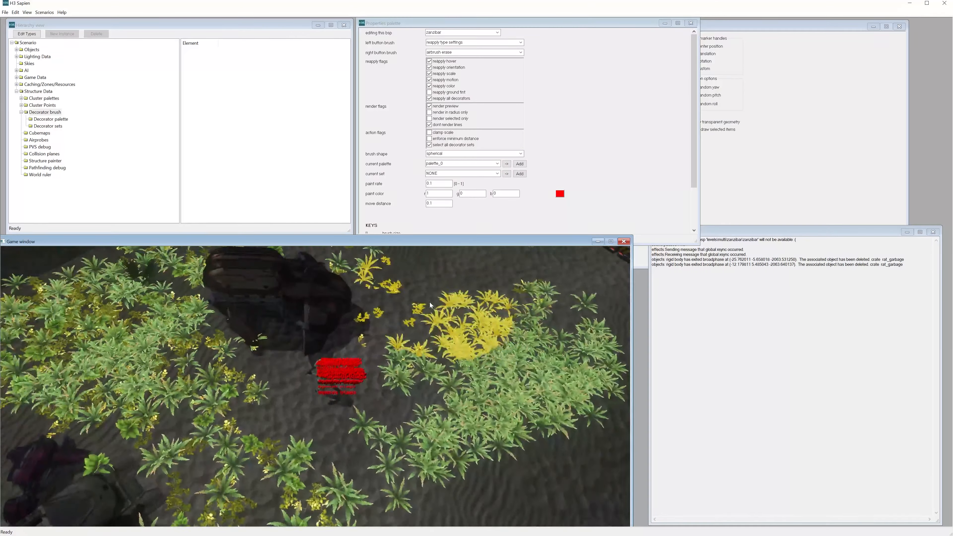
# Set the left button brush to comb and stroke it across the plants around the parked vehicles
pyautogui.click(446, 42)
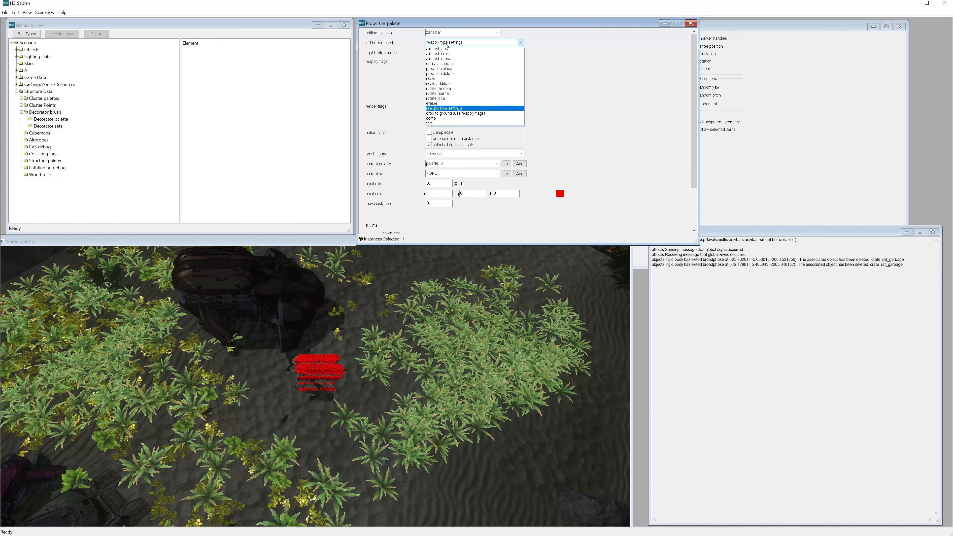
pyautogui.click(458, 119)
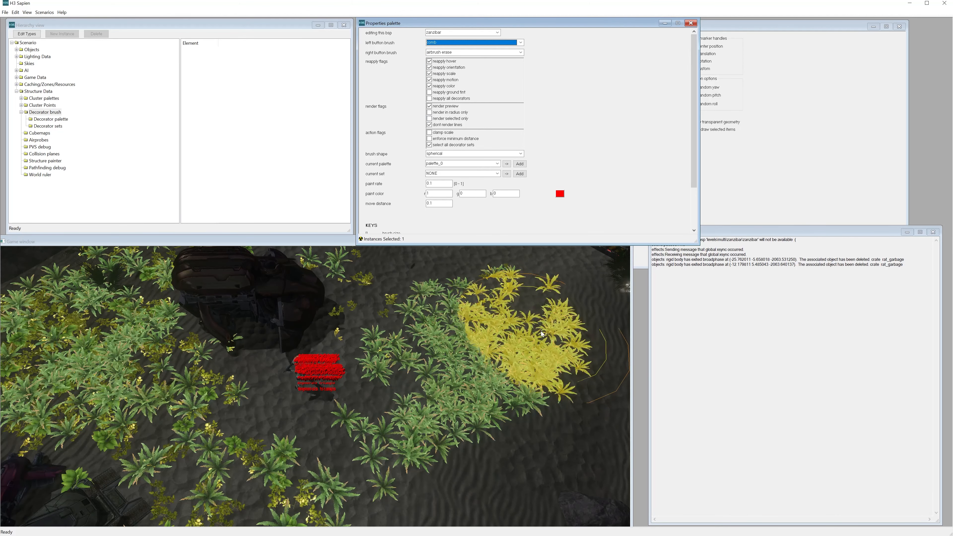
pyautogui.moveTo(517, 338); pyautogui.dragTo(370, 288, button='middle')
pyautogui.click(370, 288)
pyautogui.moveTo(375, 308)
pyautogui.mouseDown()
pyautogui.moveTo(297, 339)
pyautogui.moveTo(210, 346)
pyautogui.moveTo(393, 325)
pyautogui.moveTo(278, 320)
pyautogui.moveTo(161, 366)
pyautogui.moveTo(381, 314)
pyautogui.moveTo(305, 328)
pyautogui.moveTo(313, 399)
pyautogui.moveTo(266, 336)
pyautogui.moveTo(340, 400)
pyautogui.moveTo(298, 318)
pyautogui.mouseUp()
pyautogui.moveTo(325, 385); pyautogui.dragTo(286, 336)
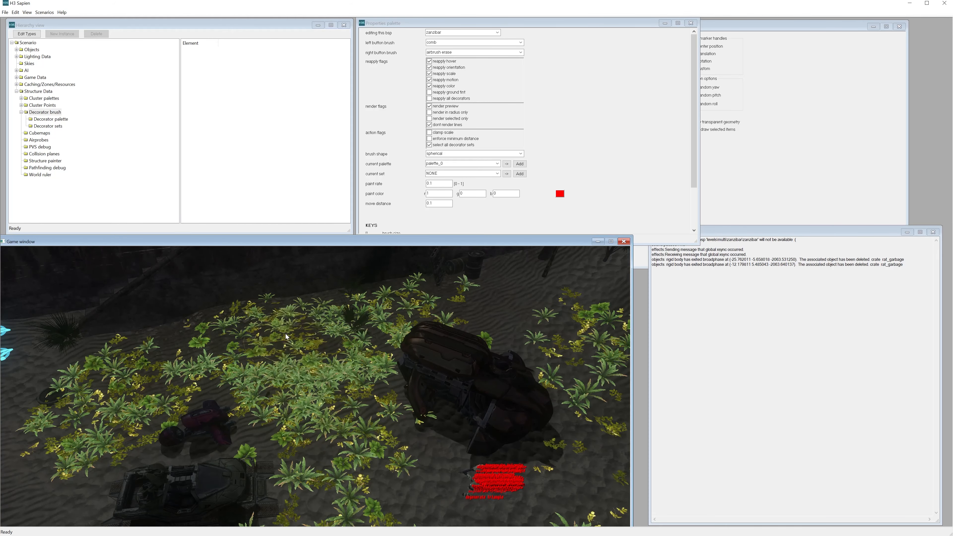
pyautogui.moveTo(323, 378); pyautogui.dragTo(324, 385, button='middle')
pyautogui.moveTo(324, 386); pyautogui.dragTo(311, 346)
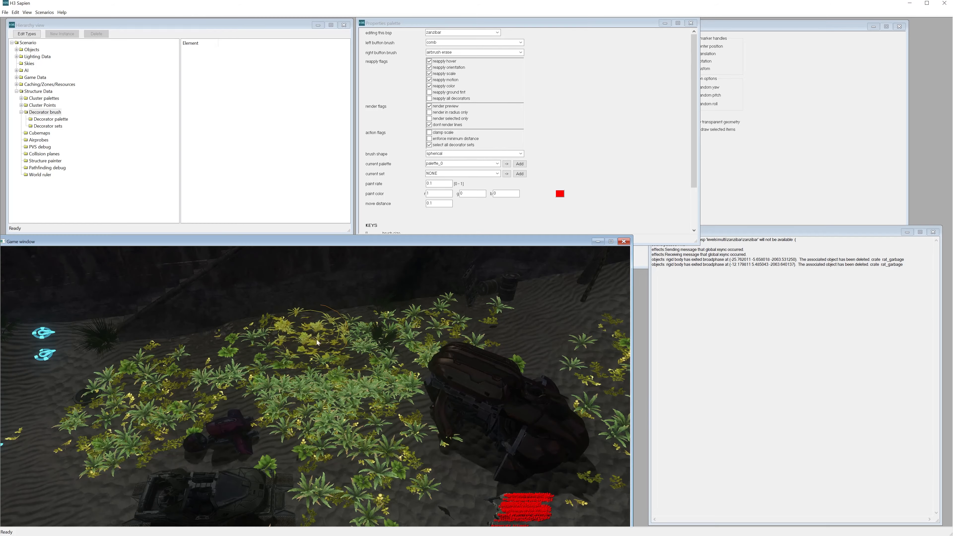
pyautogui.moveTo(372, 376); pyautogui.dragTo(74, 361, button='middle')
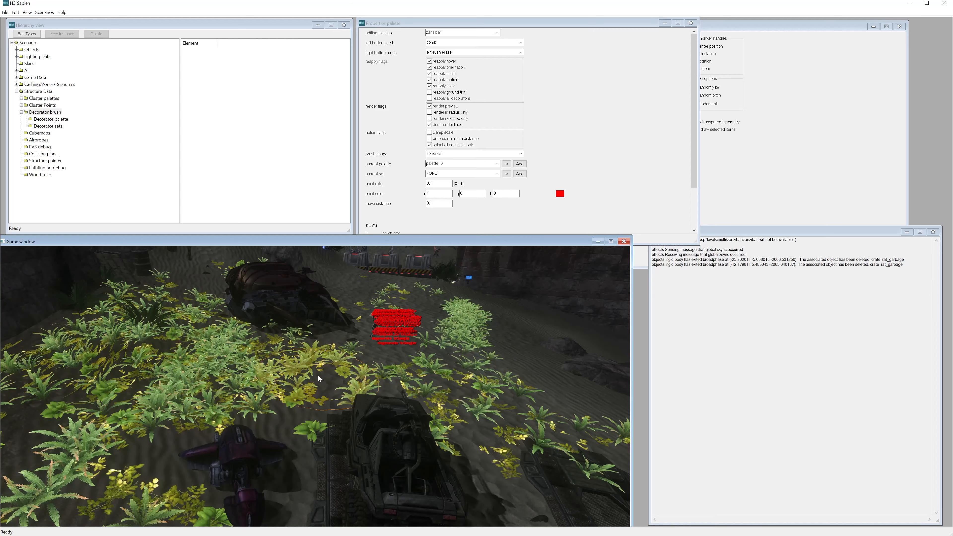
pyautogui.moveTo(186, 377); pyautogui.dragTo(177, 392, button='middle')
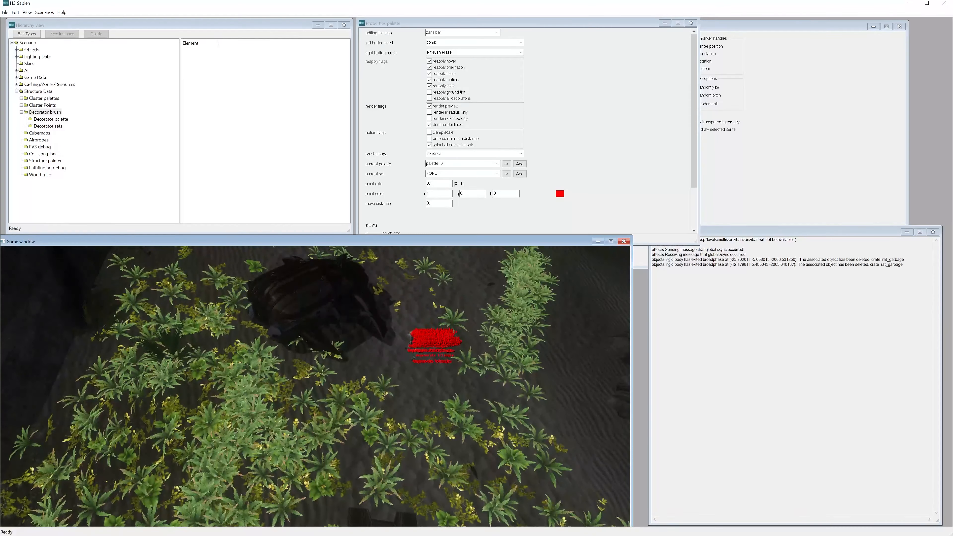
# Set the left button brush to thin and aim it at the plants beside the parked vehicles
pyautogui.click(445, 43)
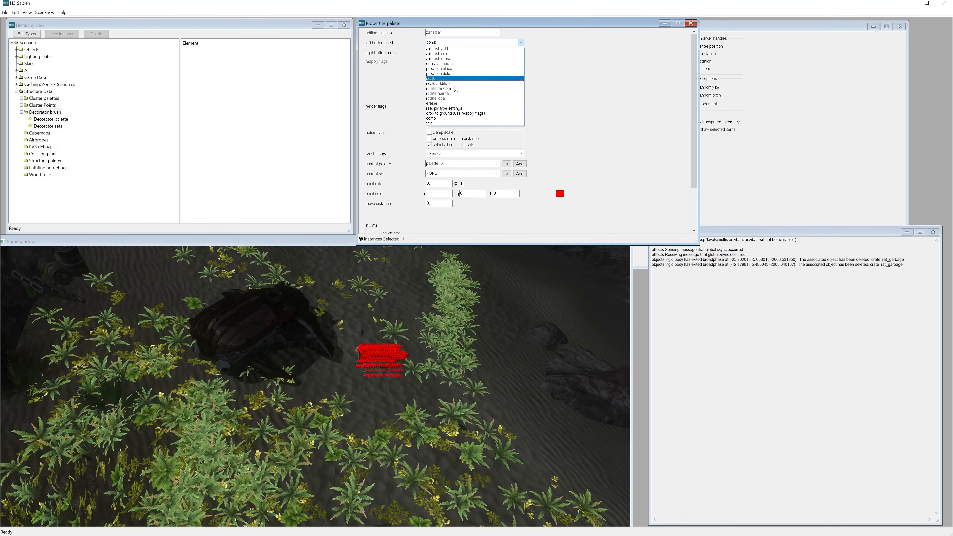
pyautogui.click(458, 124)
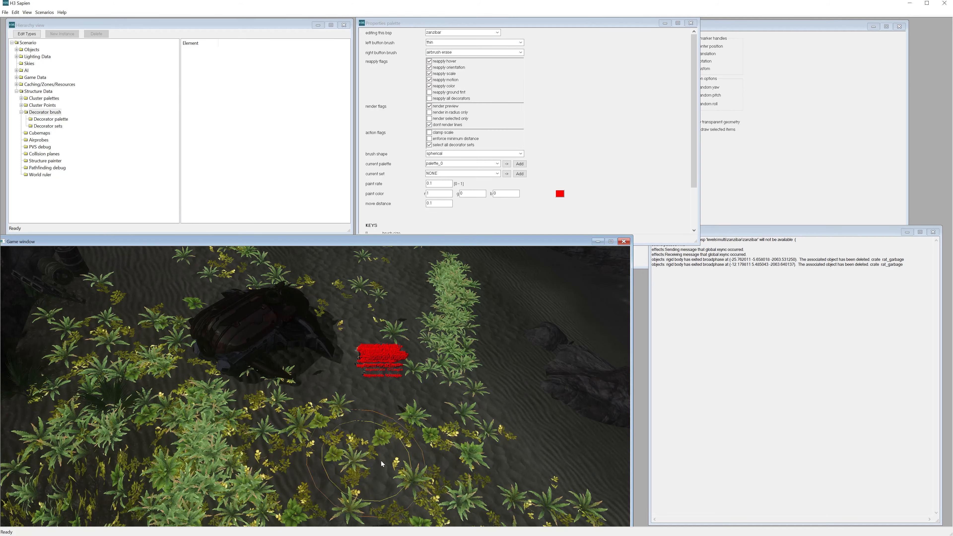
pyautogui.moveTo(364, 454)
pyautogui.mouseDown(button='middle')
pyautogui.moveTo(405, 478)
pyautogui.moveTo(402, 467)
pyautogui.mouseUp(button='middle')
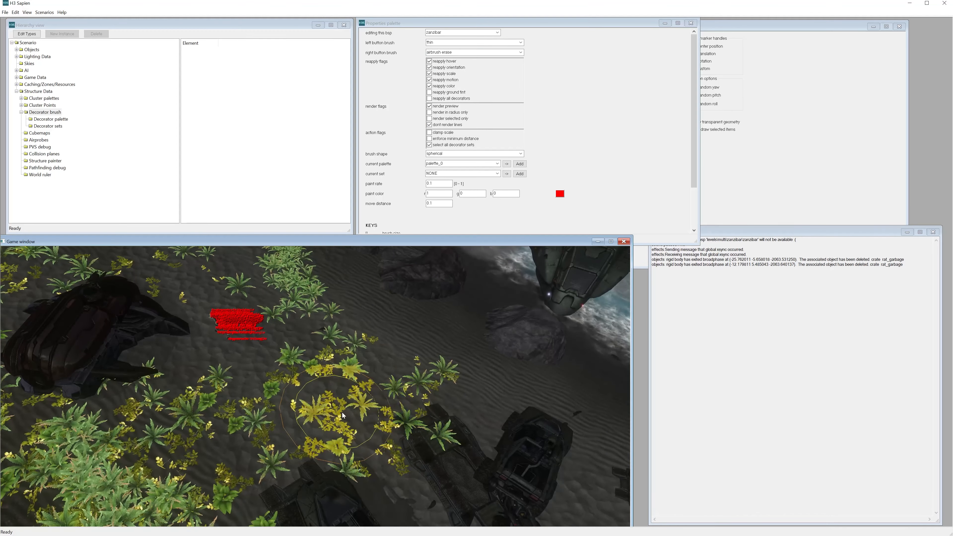
pyautogui.moveTo(318, 309); pyautogui.dragTo(521, 278, button='middle')
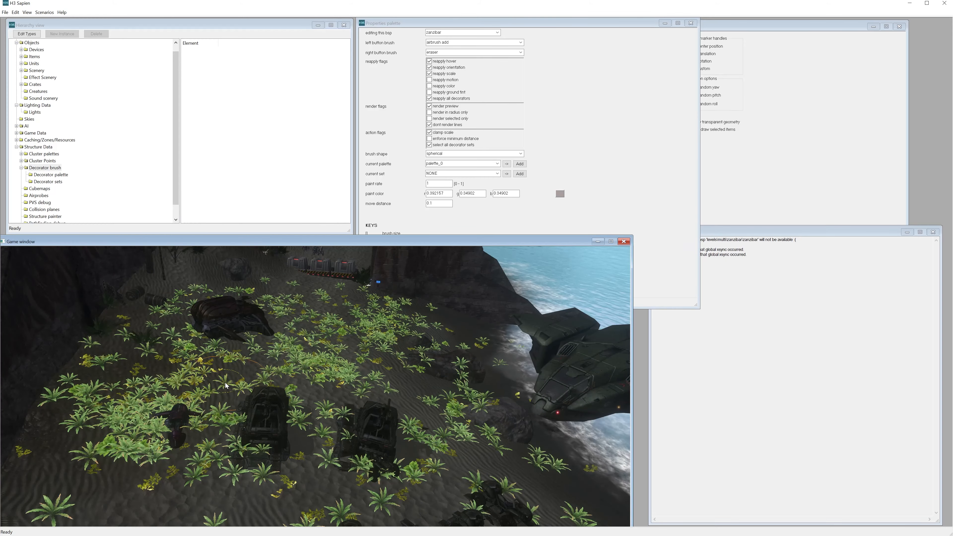
# Enlarge the brush until it covers most of the plants on the beach
pyautogui.moveTo(224, 383)
pyautogui.mouseDown(button='middle')
pyautogui.moveTo(292, 409)
pyautogui.moveTo(267, 406)
pyautogui.moveTo(263, 379)
pyautogui.moveTo(268, 404)
pyautogui.mouseUp(button='middle')
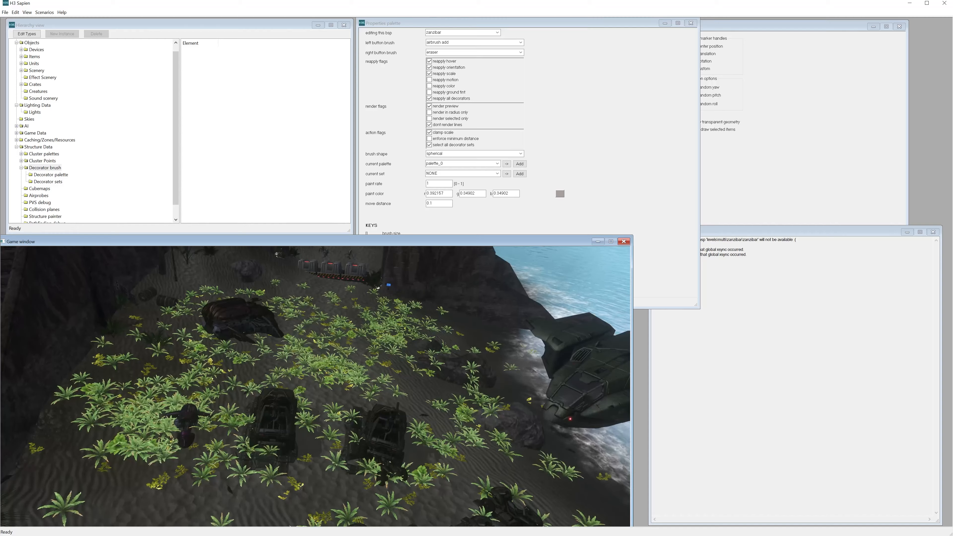
pyautogui.press(']')
pyautogui.press(']')
pyautogui.press(']')
pyautogui.press(']')
pyautogui.press(']')
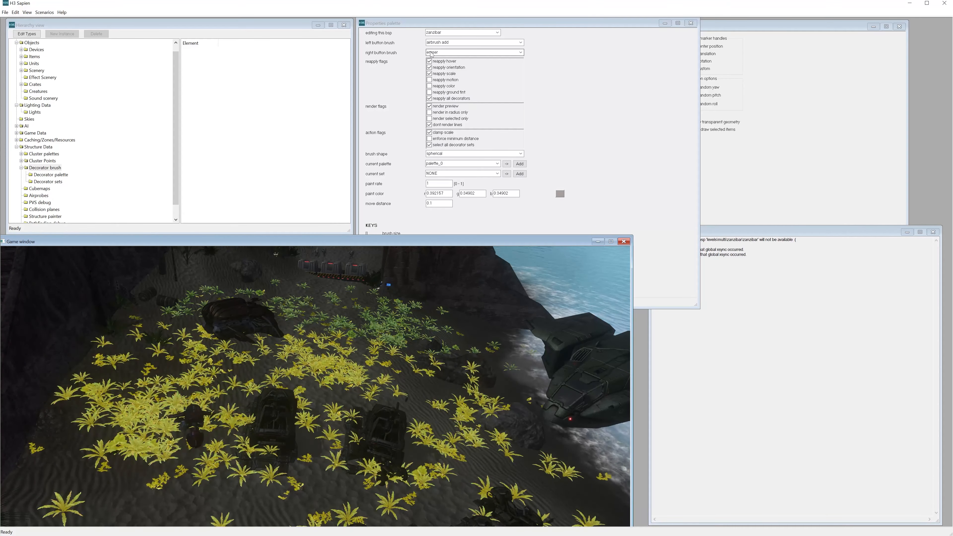
# Erase the plants covering the beach around the parked vehicles with the enlarged eraser brush
pyautogui.rightClick(315, 400)
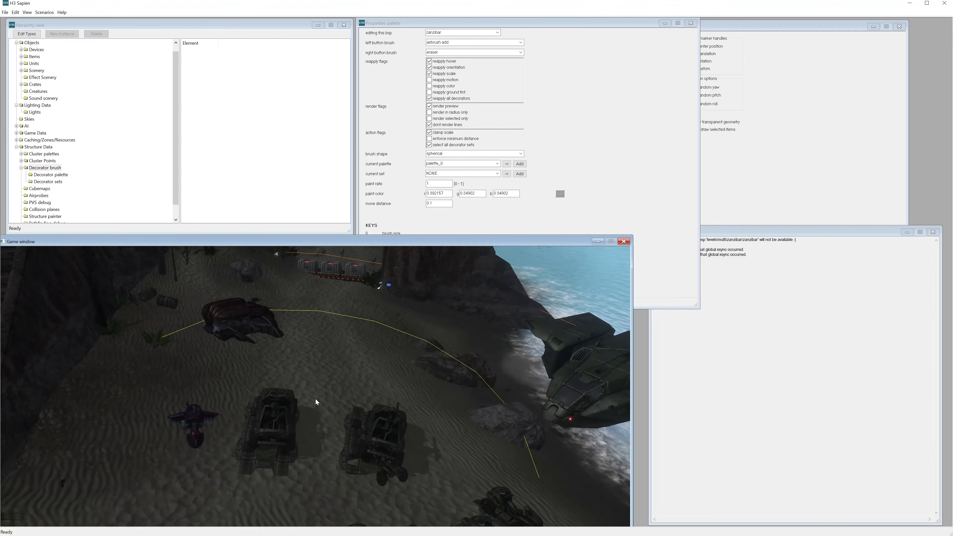
pyautogui.moveTo(315, 399)
pyautogui.mouseDown(button='middle')
pyautogui.moveTo(375, 443)
pyautogui.moveTo(345, 395)
pyautogui.mouseUp(button='middle')
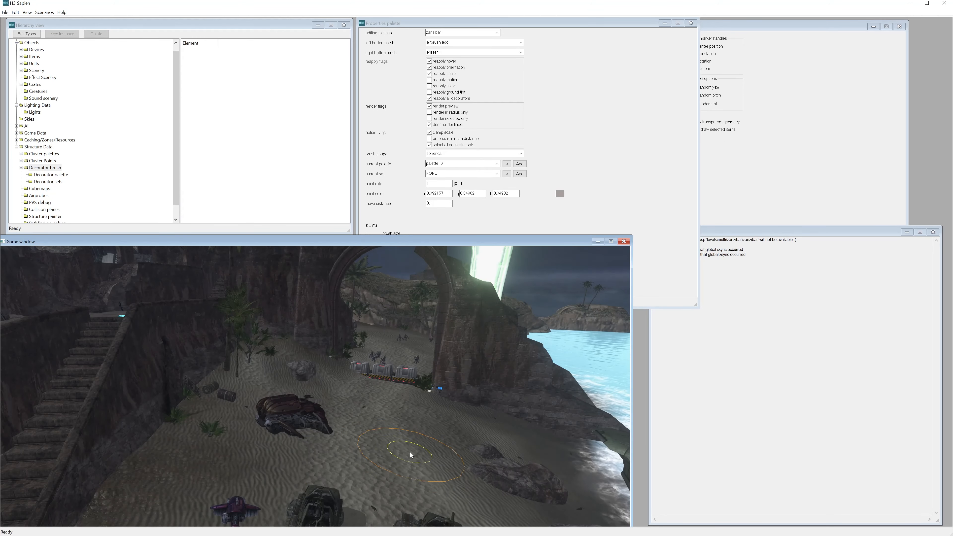
# Set the paint rate to 0.5 and paint a strip of plants along the base of the seaside stone wall beside the barriers
pyautogui.moveTo(419, 377)
pyautogui.mouseDown(button='middle')
pyautogui.moveTo(442, 424)
pyautogui.moveTo(491, 371)
pyautogui.moveTo(497, 377)
pyautogui.moveTo(469, 415)
pyautogui.moveTo(466, 390)
pyautogui.mouseUp(button='middle')
pyautogui.press('w')
pyautogui.press('s')
pyautogui.press('w')
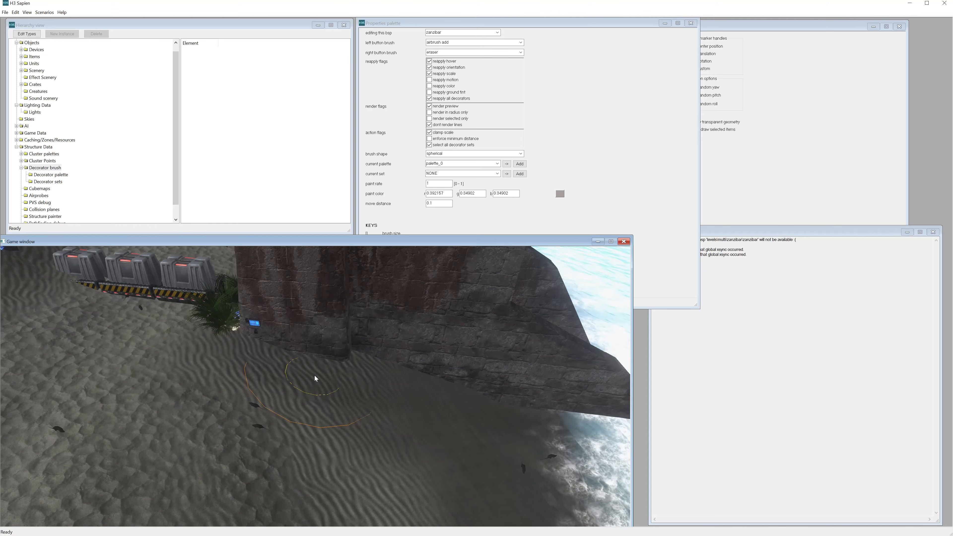
pyautogui.click(435, 184)
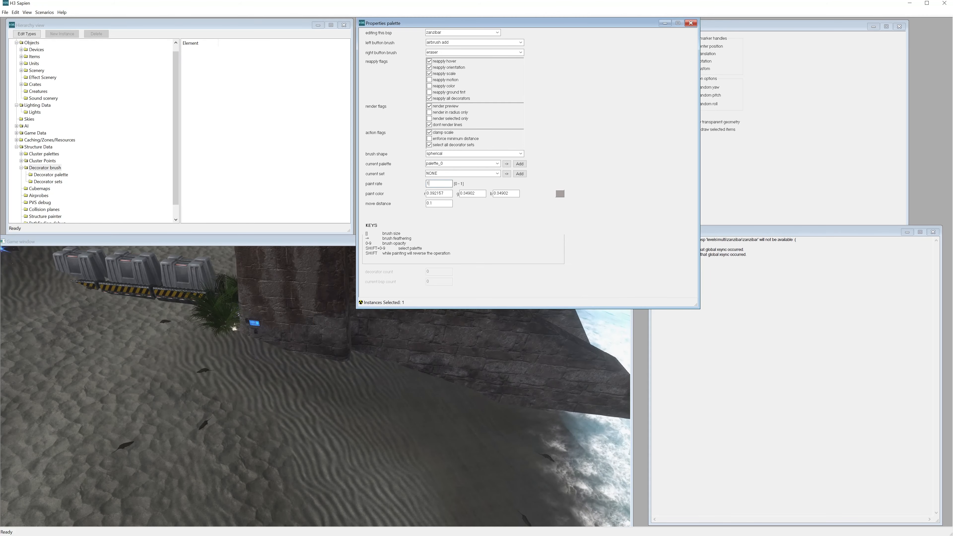
pyautogui.click(217, 362)
pyautogui.press('5')
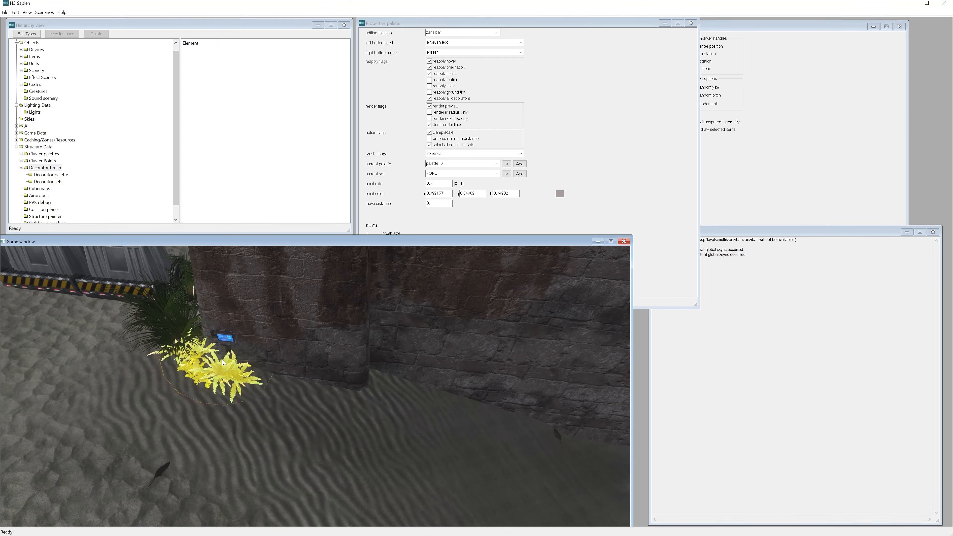
pyautogui.moveTo(223, 362); pyautogui.dragTo(381, 383)
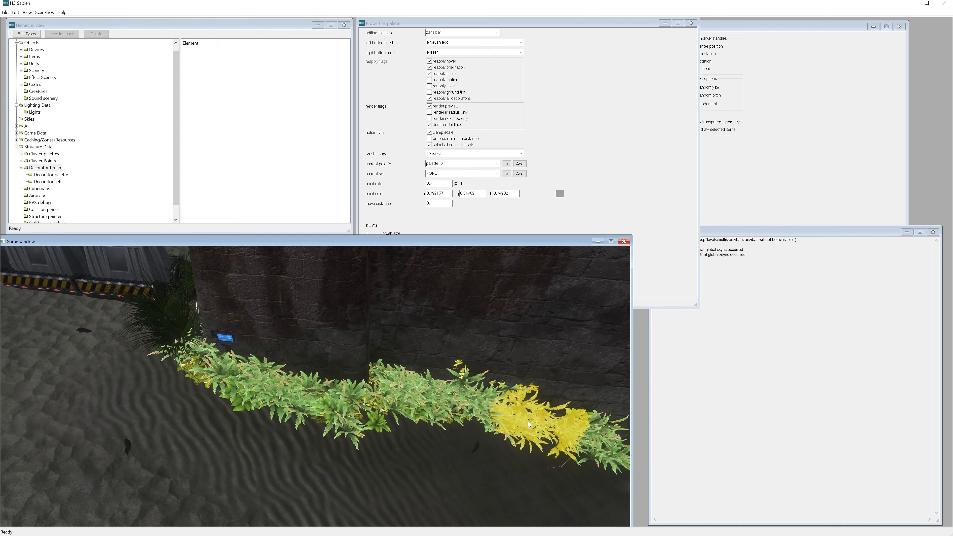
# Paint a second strip of plants along the opposite wall, from behind the palms toward the burning opening
pyautogui.moveTo(528, 421)
pyautogui.mouseDown(button='middle')
pyautogui.moveTo(562, 457)
pyautogui.moveTo(536, 424)
pyautogui.moveTo(353, 398)
pyautogui.moveTo(395, 401)
pyautogui.mouseUp(button='middle')
pyautogui.press('w')
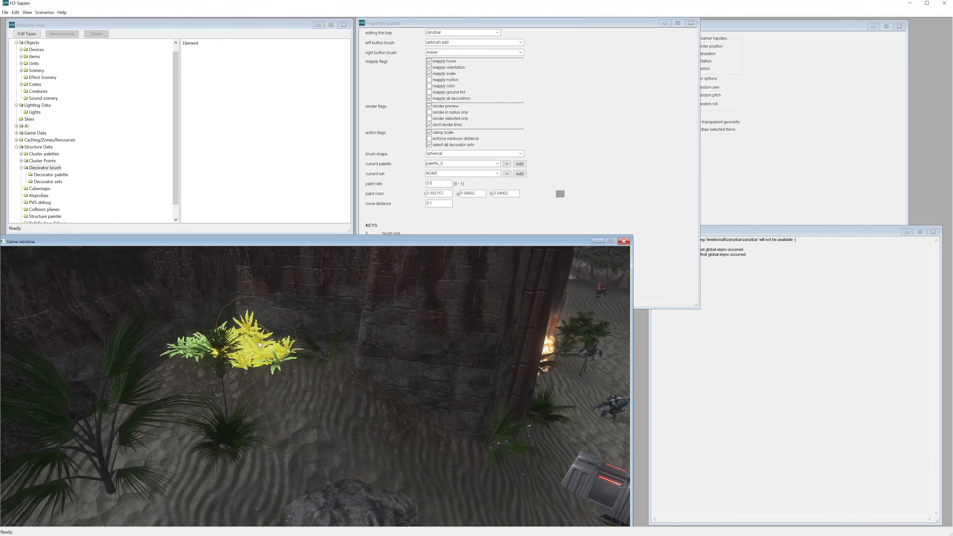
pyautogui.moveTo(326, 367); pyautogui.dragTo(461, 441)
pyautogui.moveTo(388, 407); pyautogui.dragTo(447, 435, button='middle')
pyautogui.moveTo(265, 374); pyautogui.dragTo(264, 373, button='middle')
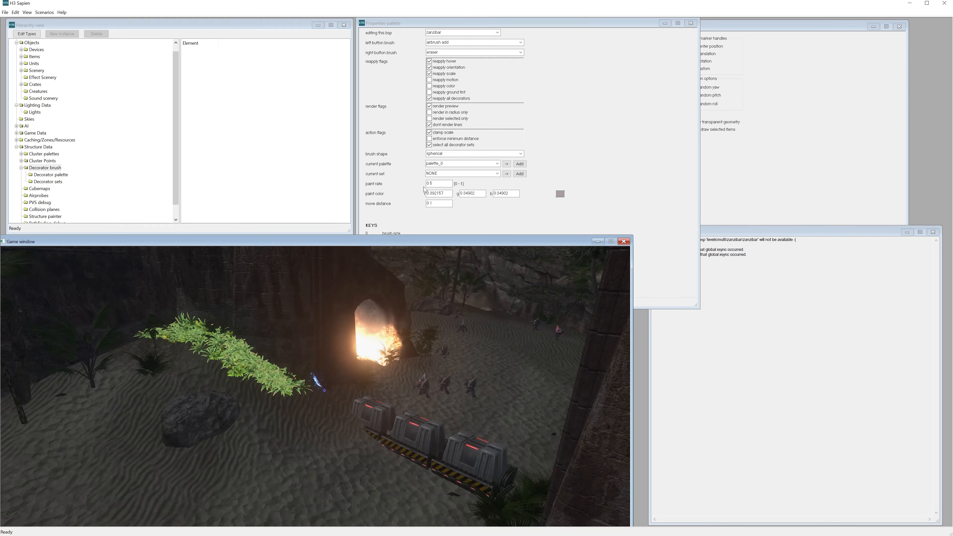
# Set the left button brush to airbrush color and the paint color to dark grey, 0.0784314 for red, green and blue
pyautogui.click(443, 43)
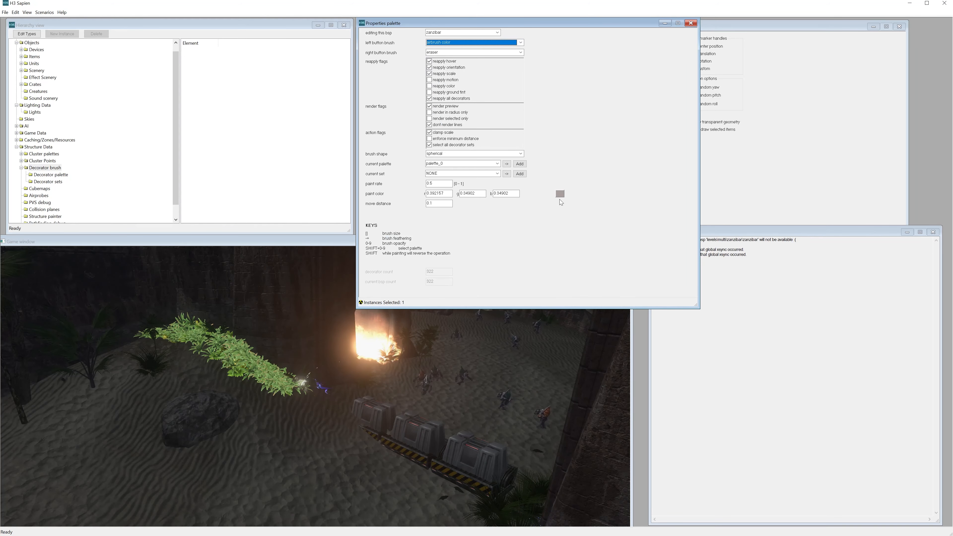
pyautogui.click(449, 55)
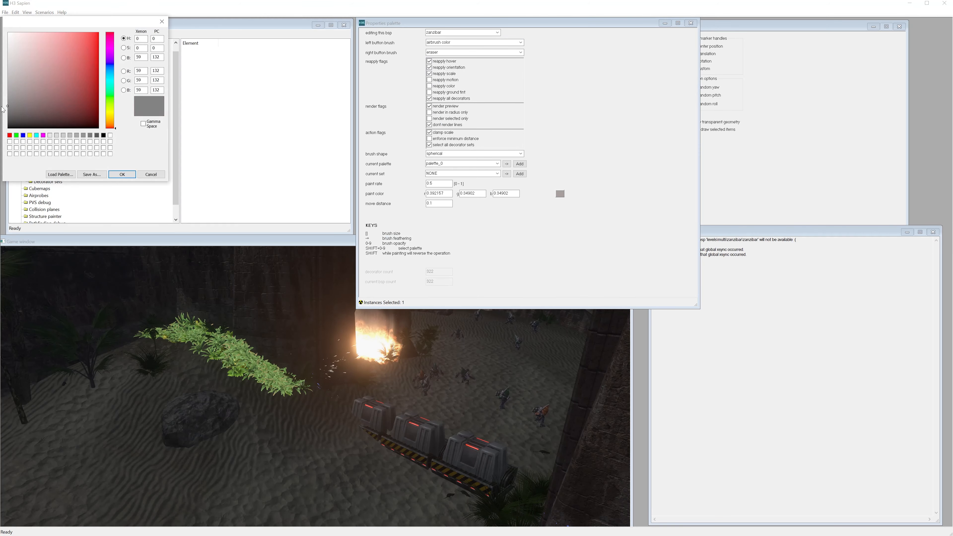
pyautogui.click(121, 174)
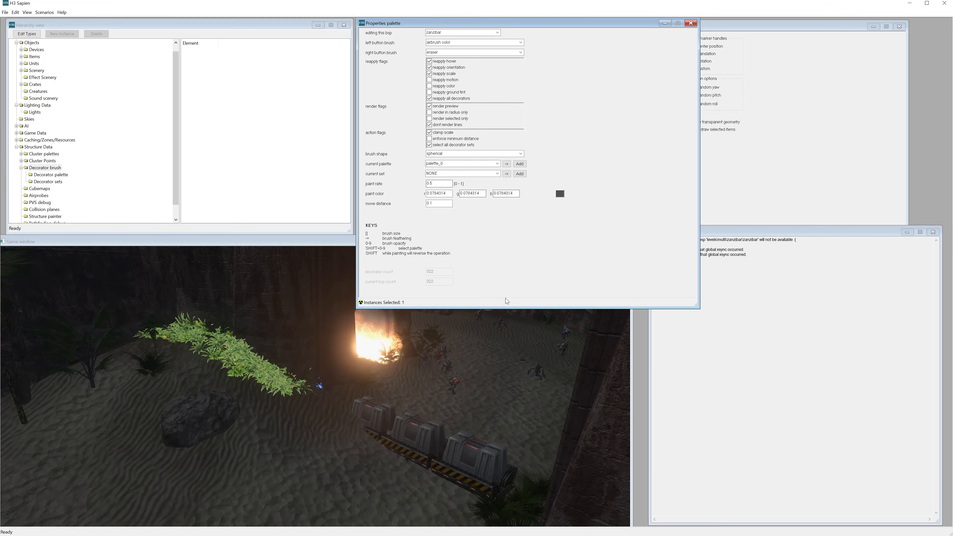
# Set the paint rate to 0.1 and darken the strip of plants along the wall near the burning opening
pyautogui.click(500, 316)
pyautogui.press('1')
pyautogui.moveTo(501, 319)
pyautogui.mouseDown(button='middle')
pyautogui.moveTo(456, 348)
pyautogui.moveTo(474, 338)
pyautogui.moveTo(472, 310)
pyautogui.mouseUp(button='middle')
pyautogui.press('w')
pyautogui.press('s')
pyautogui.press('w')
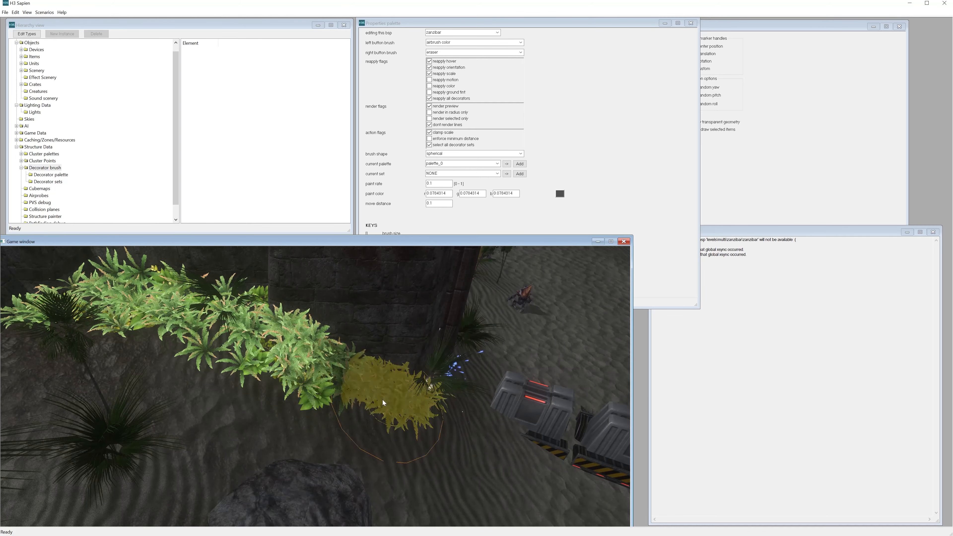
pyautogui.moveTo(262, 334); pyautogui.dragTo(263, 326, button='middle')
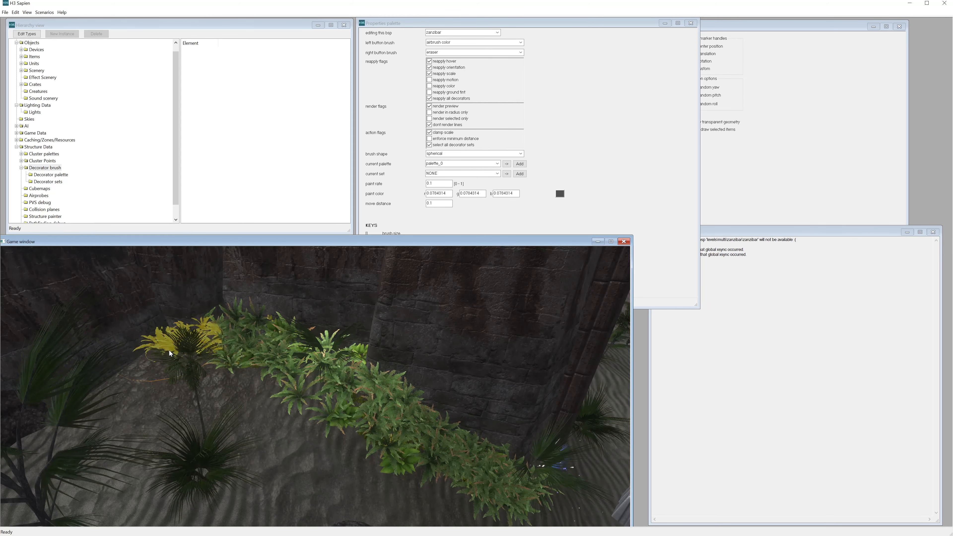
pyautogui.moveTo(324, 348)
pyautogui.mouseDown(button='middle')
pyautogui.moveTo(292, 340)
pyautogui.moveTo(312, 340)
pyautogui.mouseUp(button='middle')
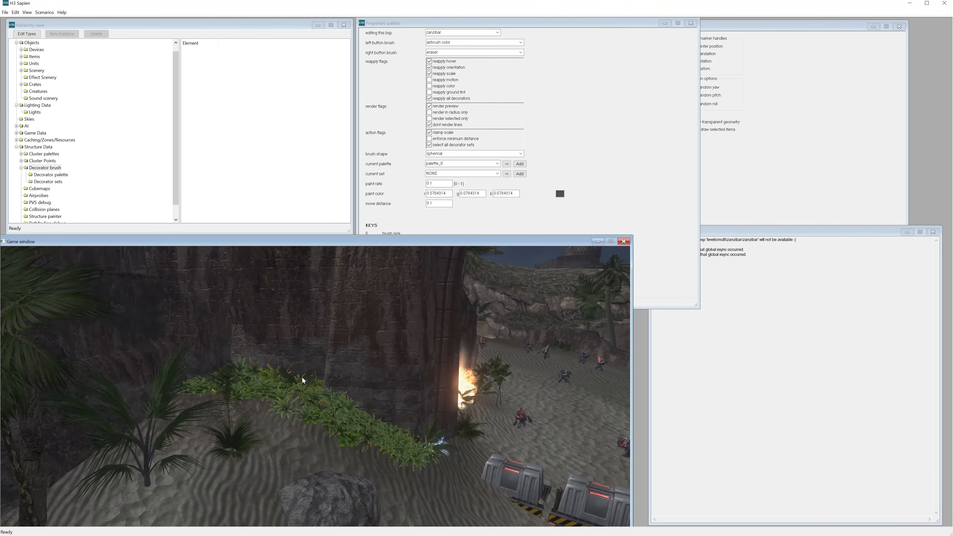
# Darken the strip of plants along the seaside wall with the same color brush
pyautogui.moveTo(213, 386)
pyautogui.mouseDown(button='middle')
pyautogui.moveTo(195, 368)
pyautogui.moveTo(255, 382)
pyautogui.moveTo(264, 375)
pyautogui.mouseUp(button='middle')
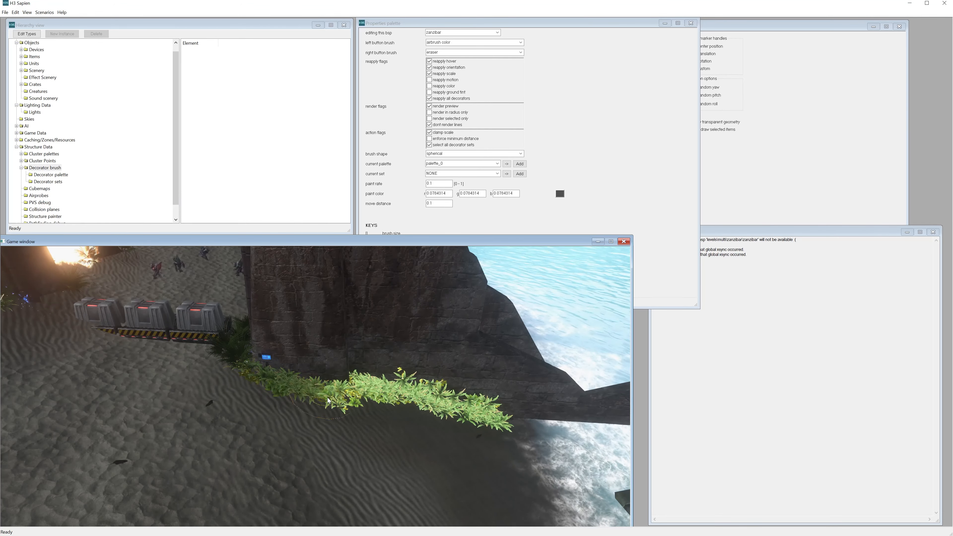
pyautogui.moveTo(328, 397)
pyautogui.mouseDown()
pyautogui.moveTo(298, 370)
pyautogui.moveTo(322, 368)
pyautogui.mouseUp()
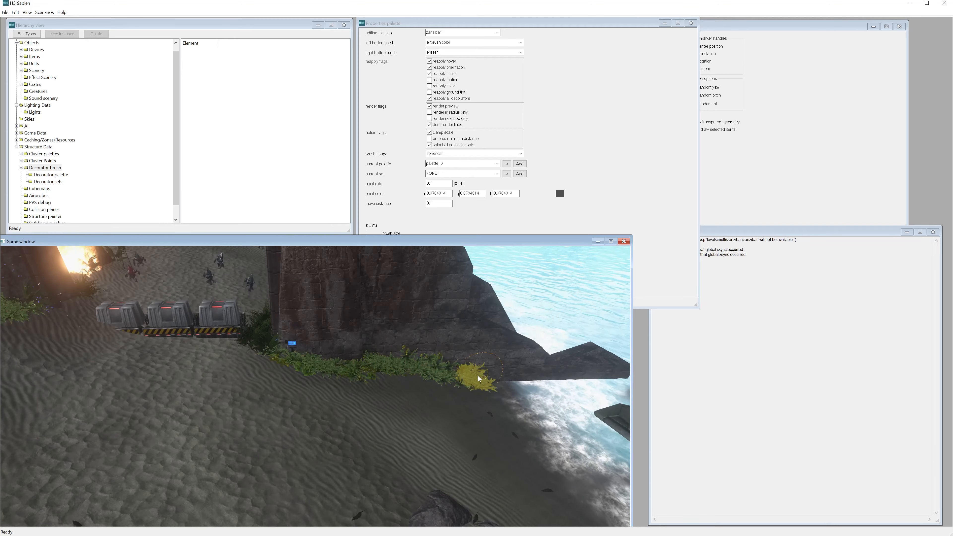
pyautogui.moveTo(478, 376); pyautogui.dragTo(421, 366, button='middle')
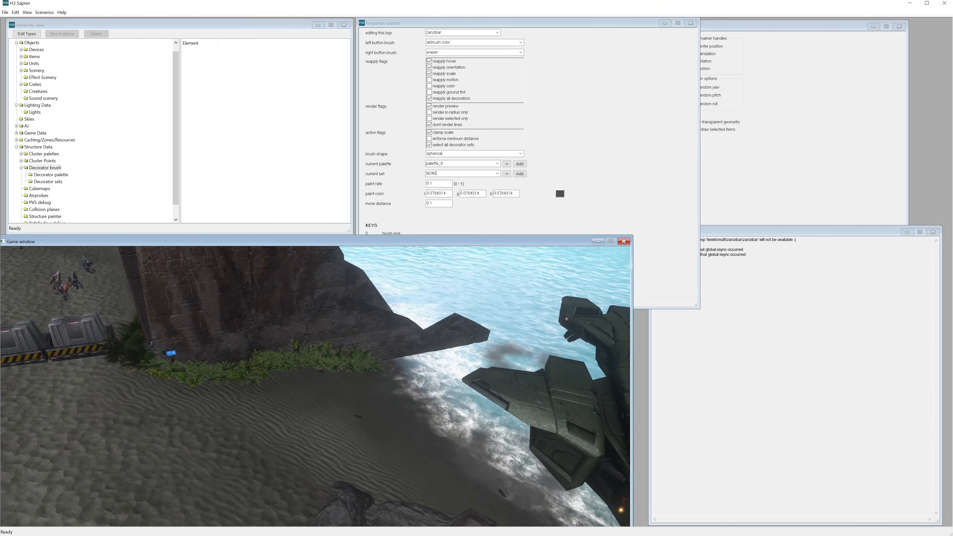
pyautogui.moveTo(315, 386); pyautogui.dragTo(225, 363, button='middle')
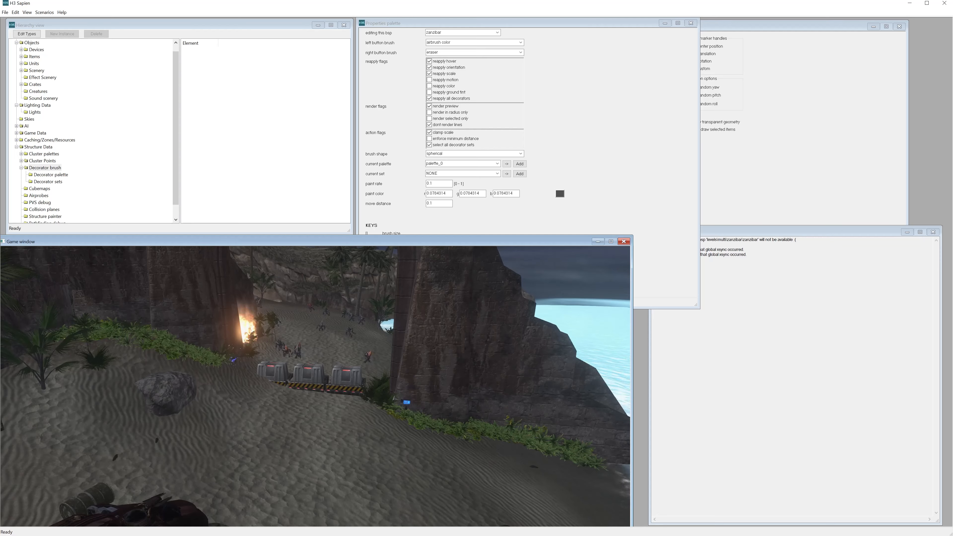